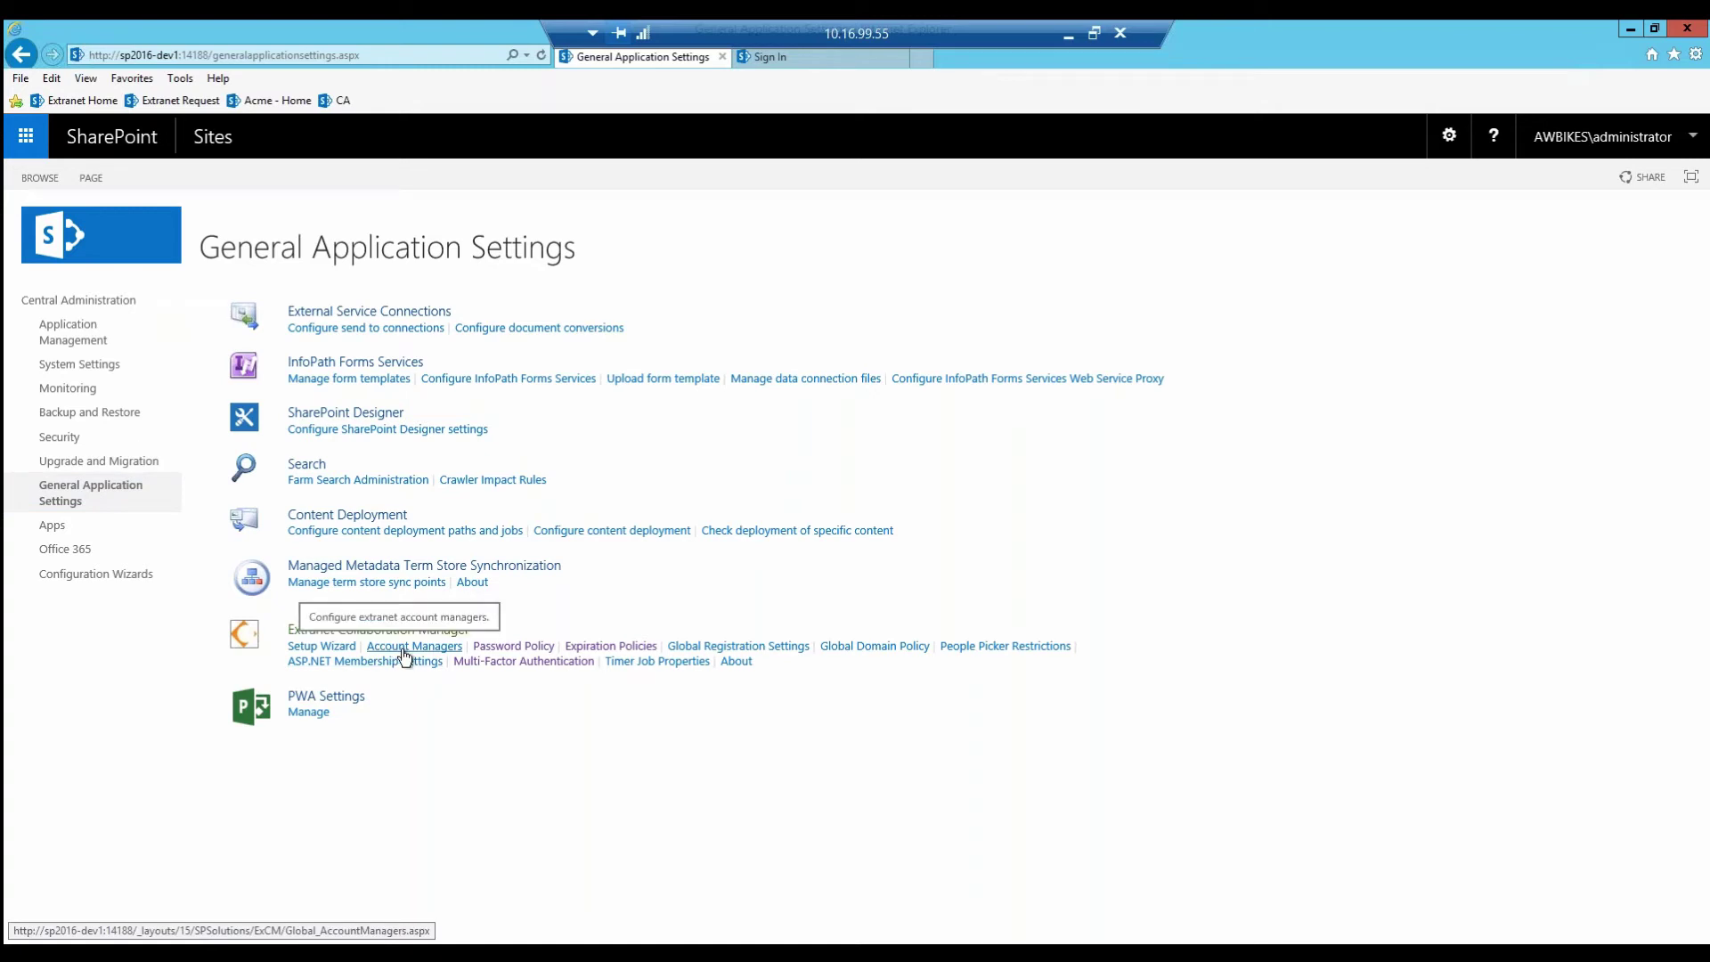
Step: Give extranet.awbikes.com's Ext provider a password policy: length 10, mixed case, 4 failed attempts
click(531, 647)
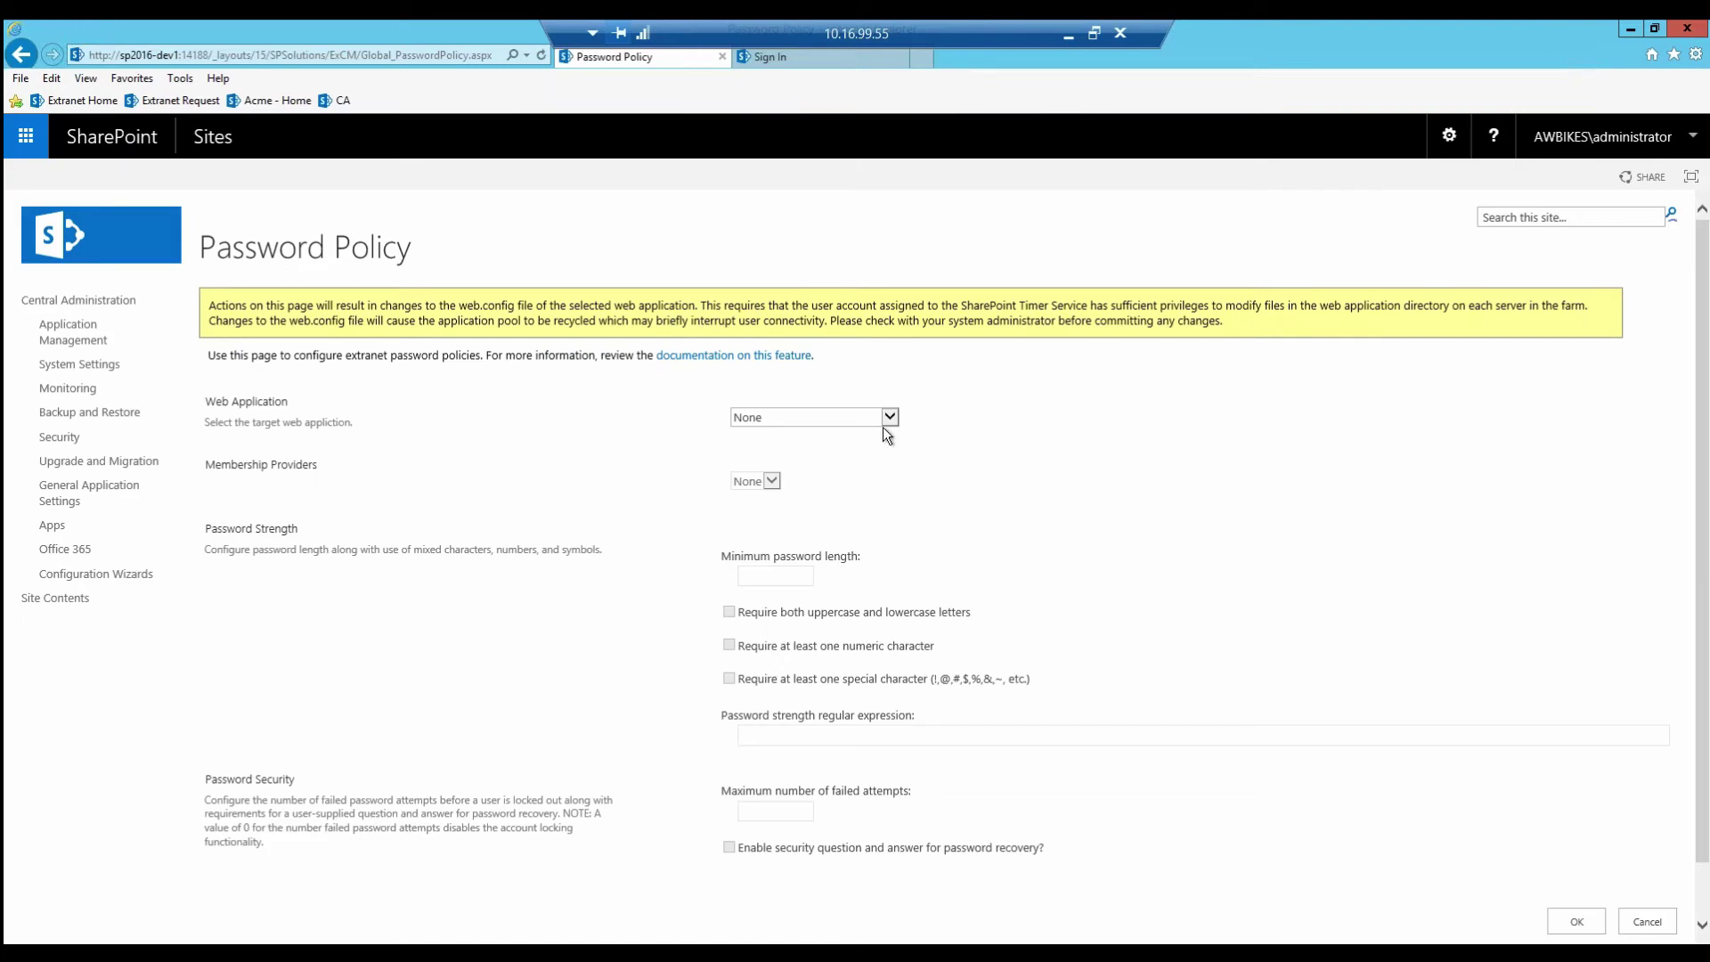
click(889, 415)
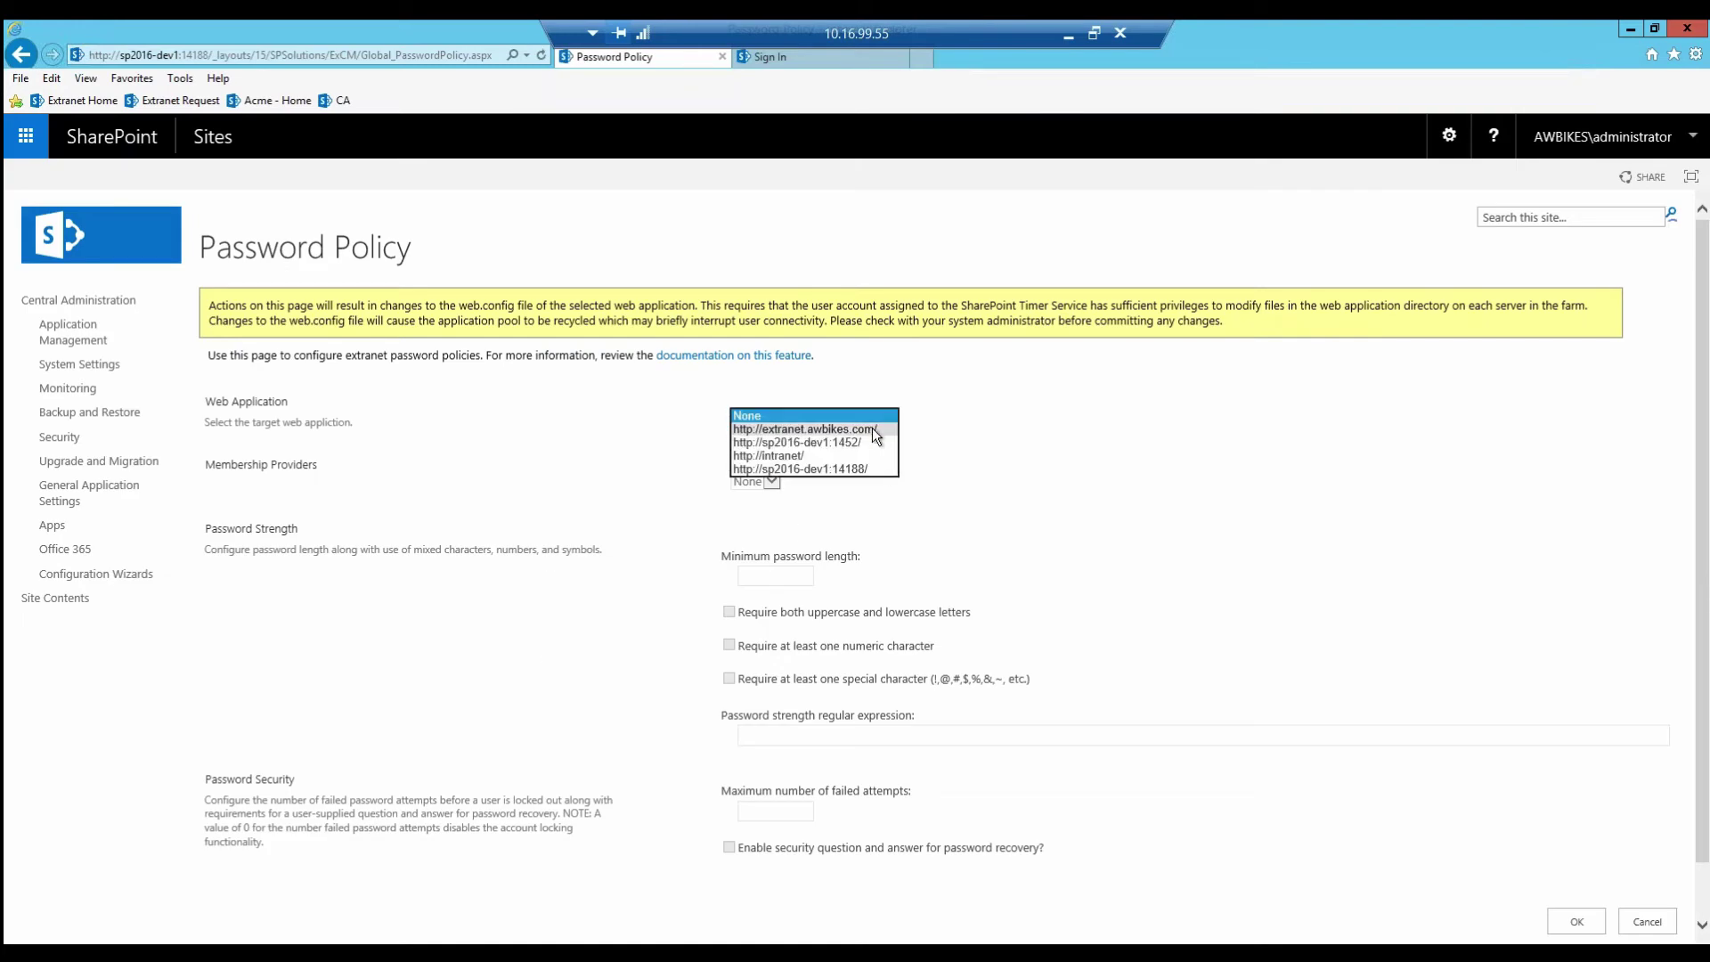
click(873, 428)
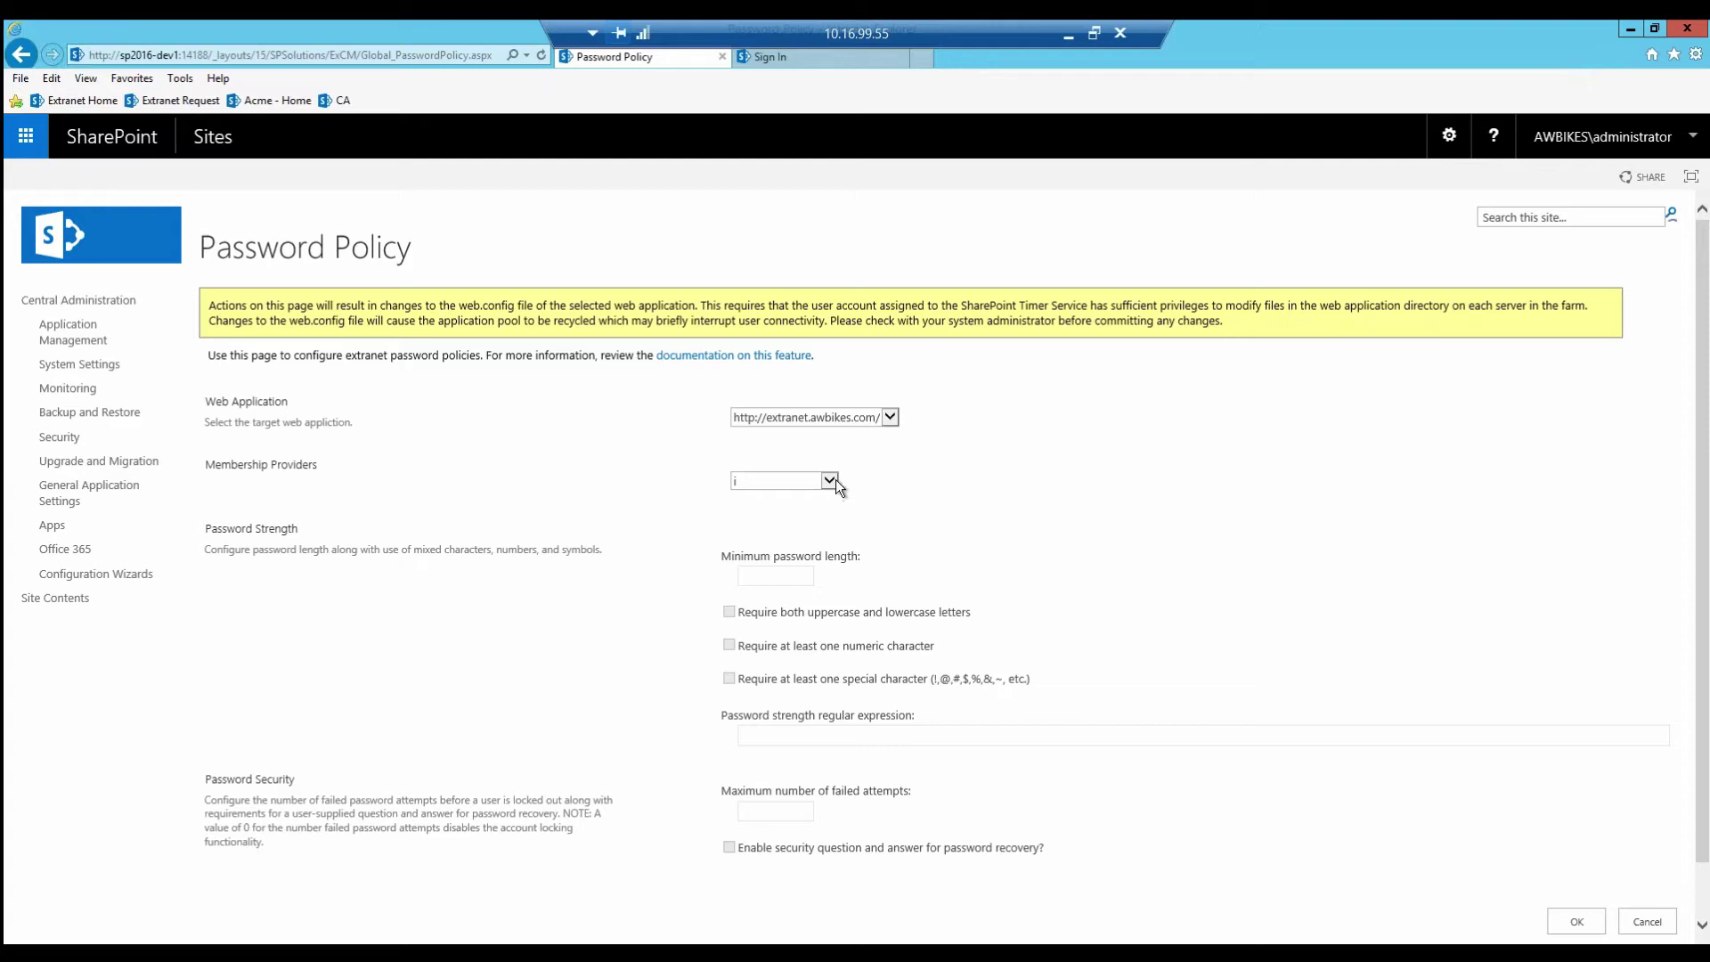
click(830, 480)
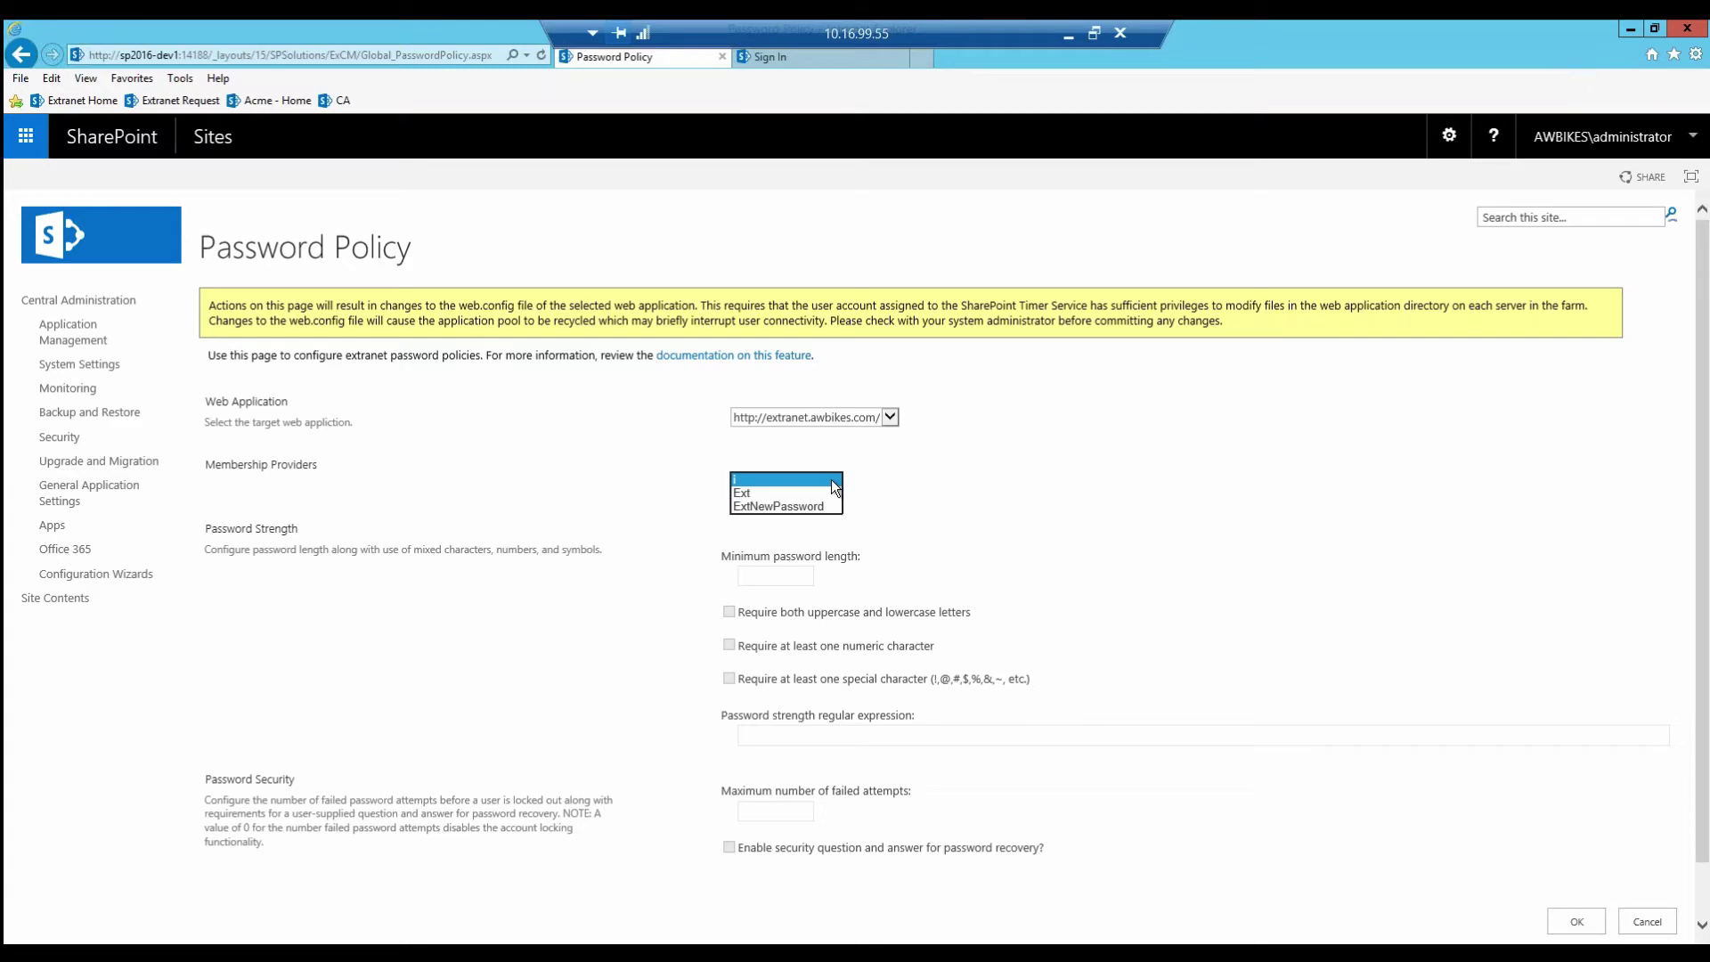
click(809, 495)
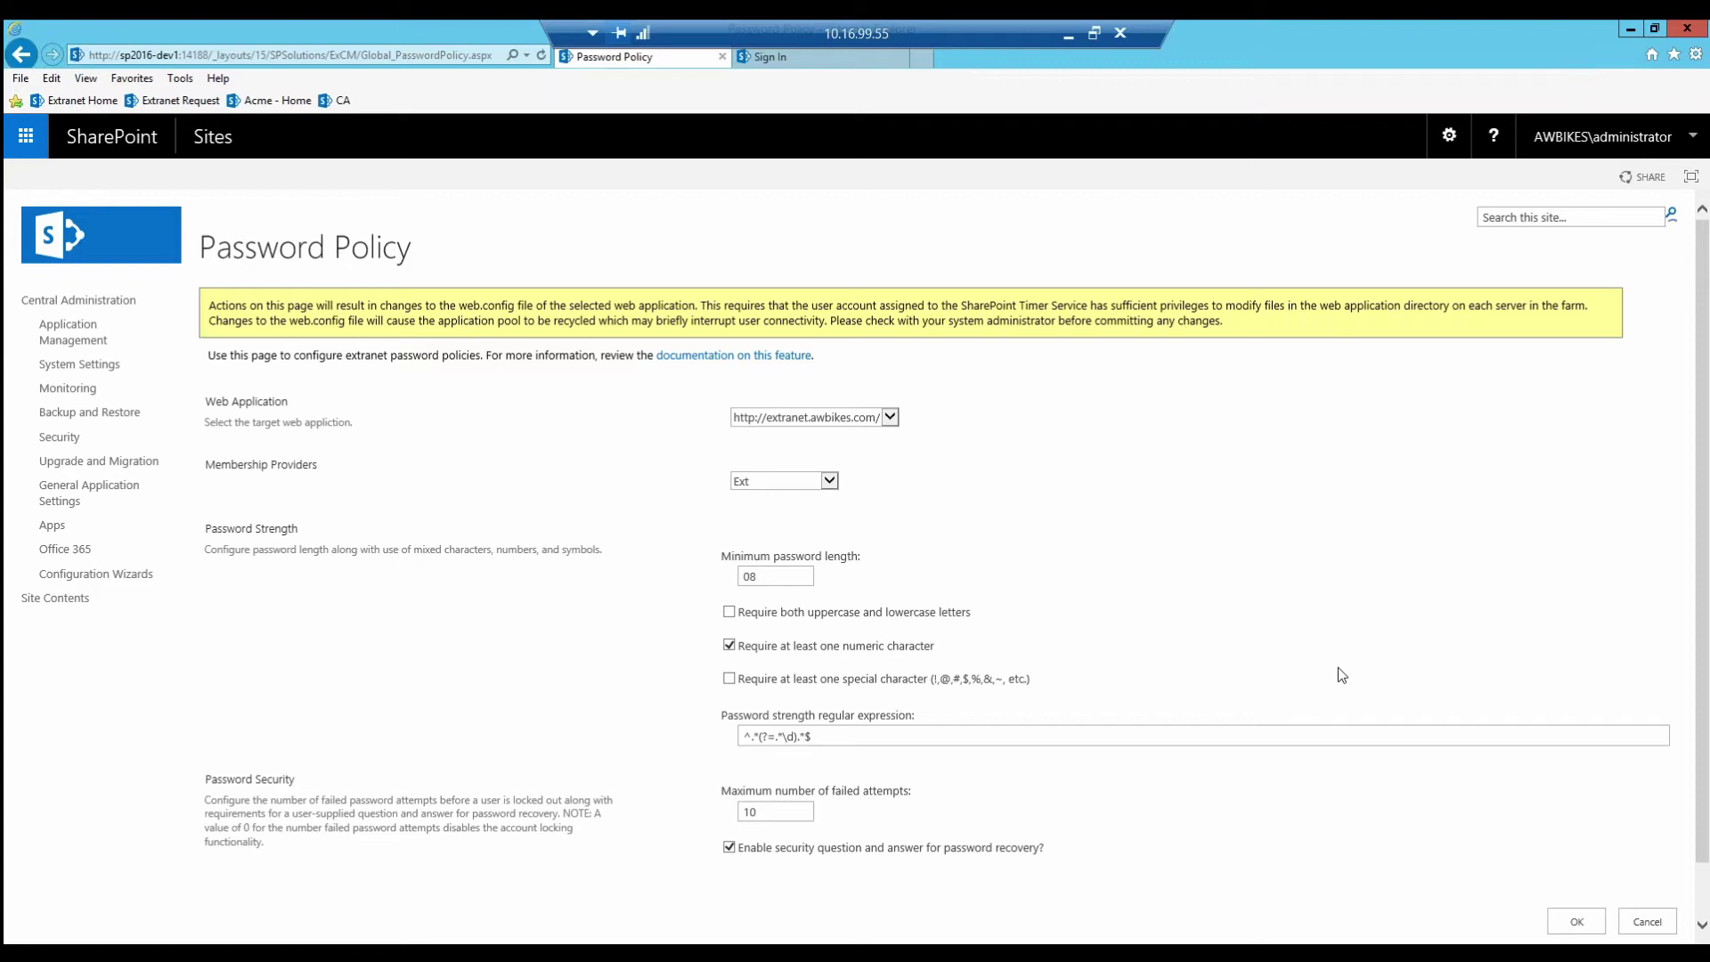
click(766, 574)
click(730, 612)
double_click(766, 810)
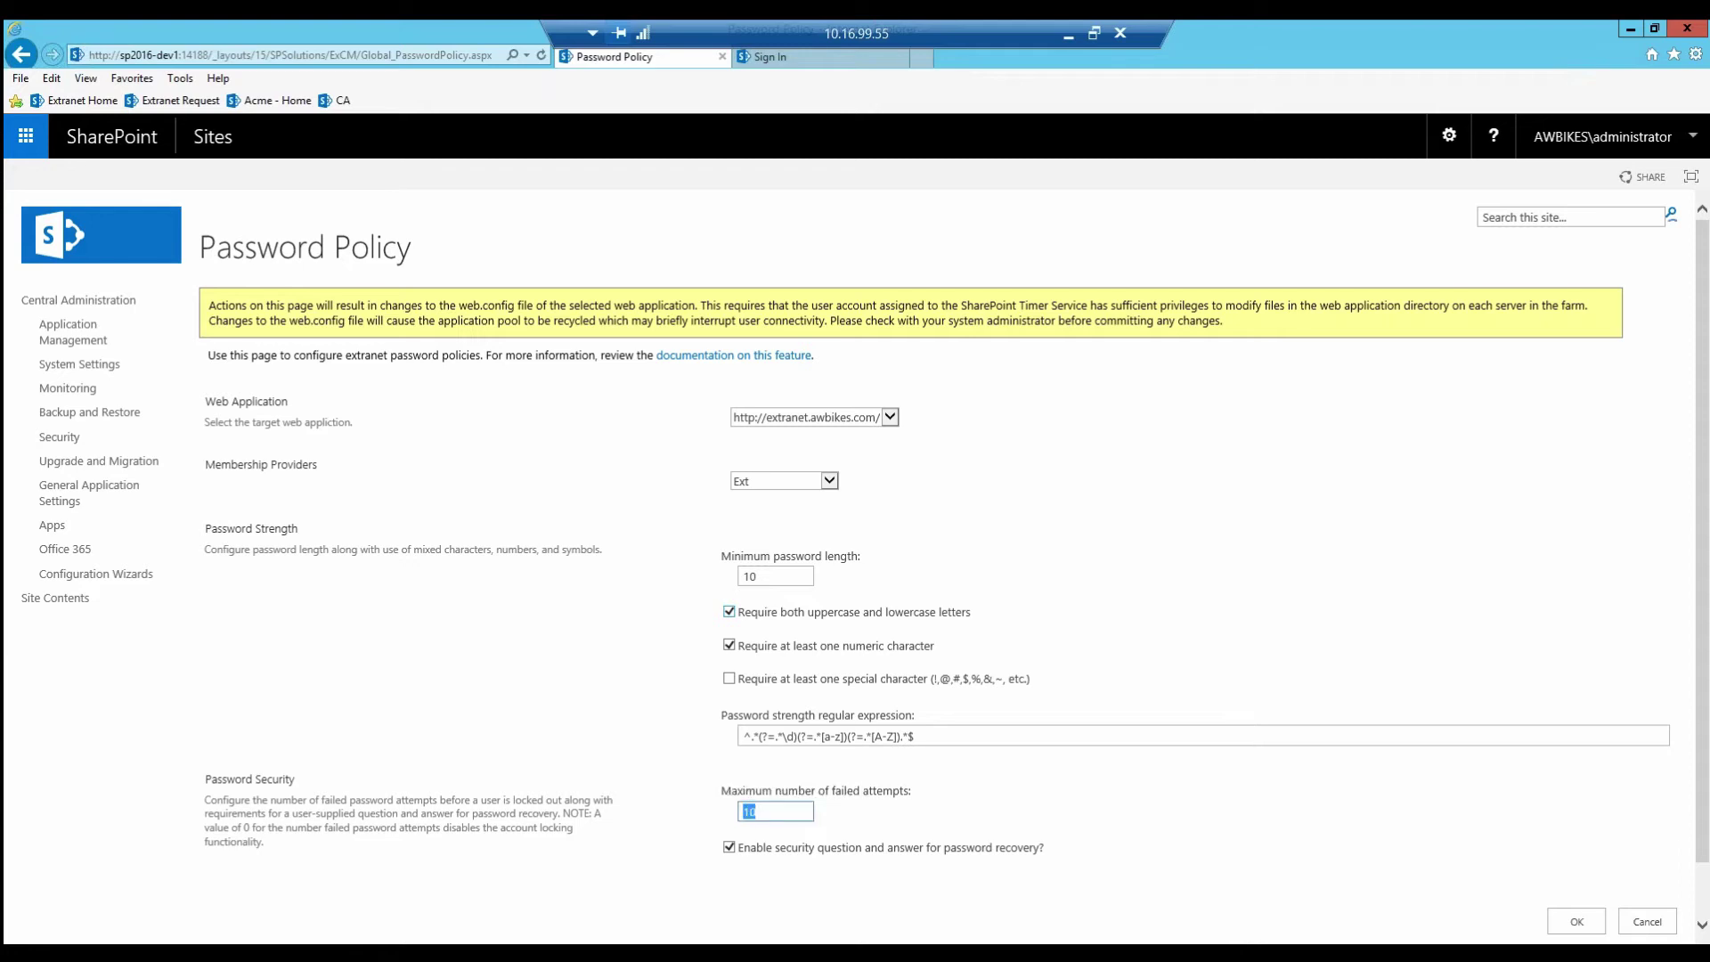
text(4)
click(1576, 923)
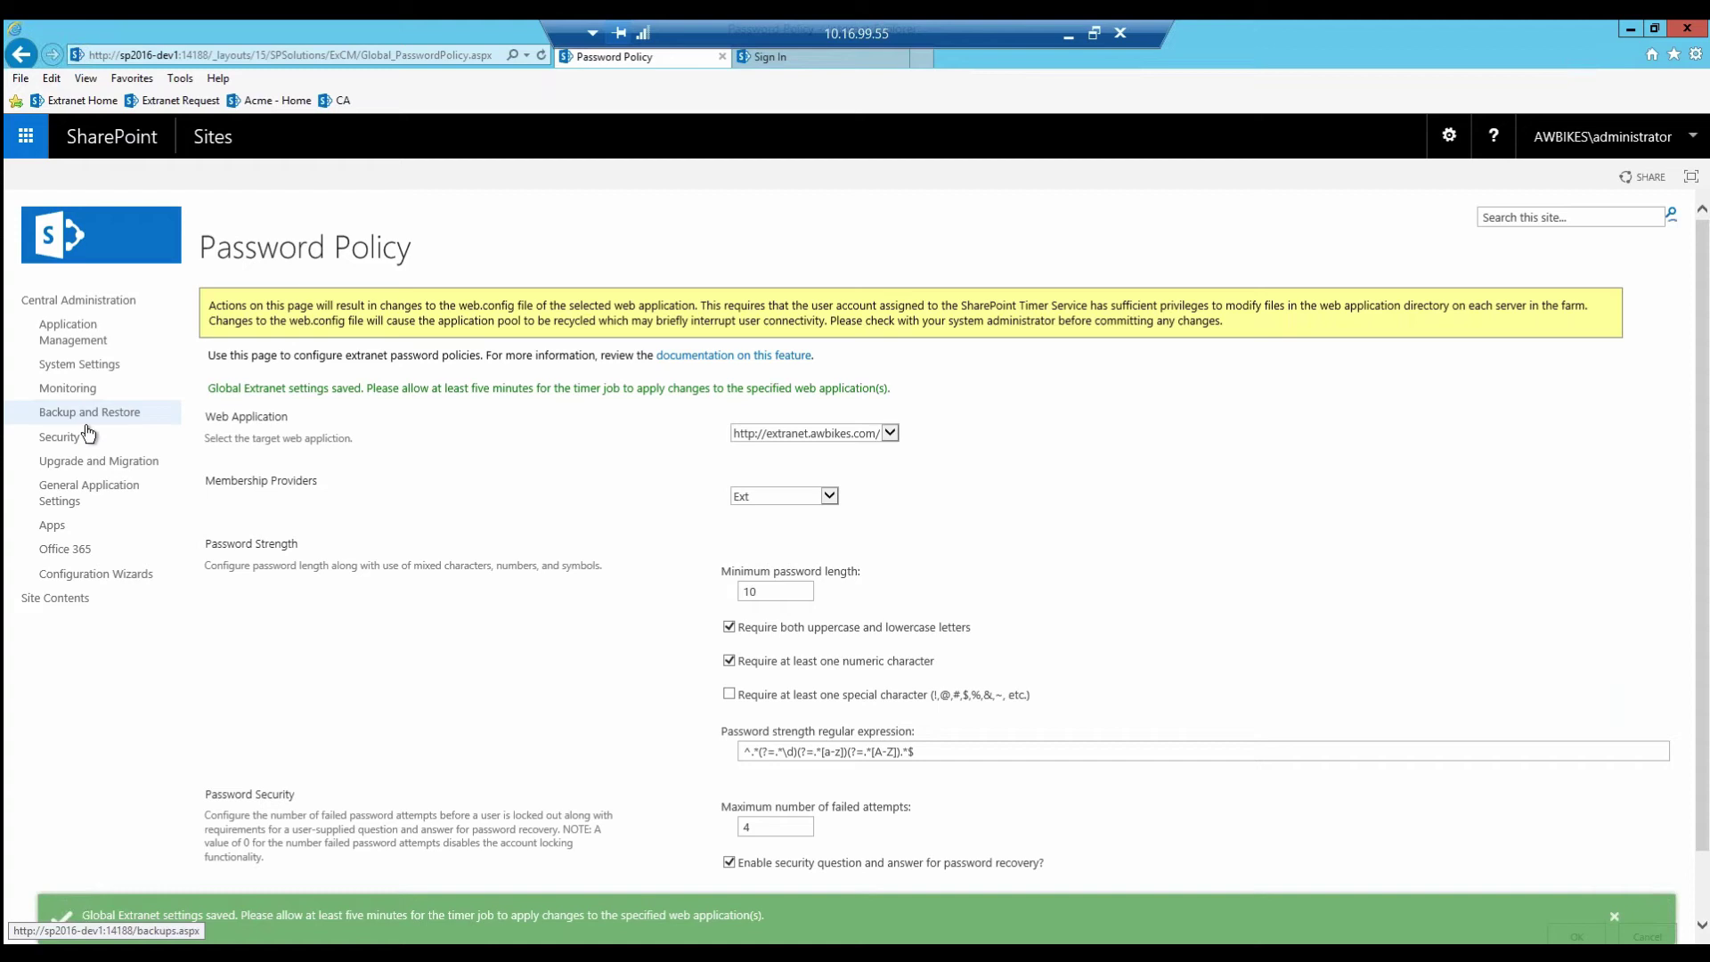
Step: Enable multi-factor authentication for extranet.awbikes.com with 10-minute email codes as default
click(79, 495)
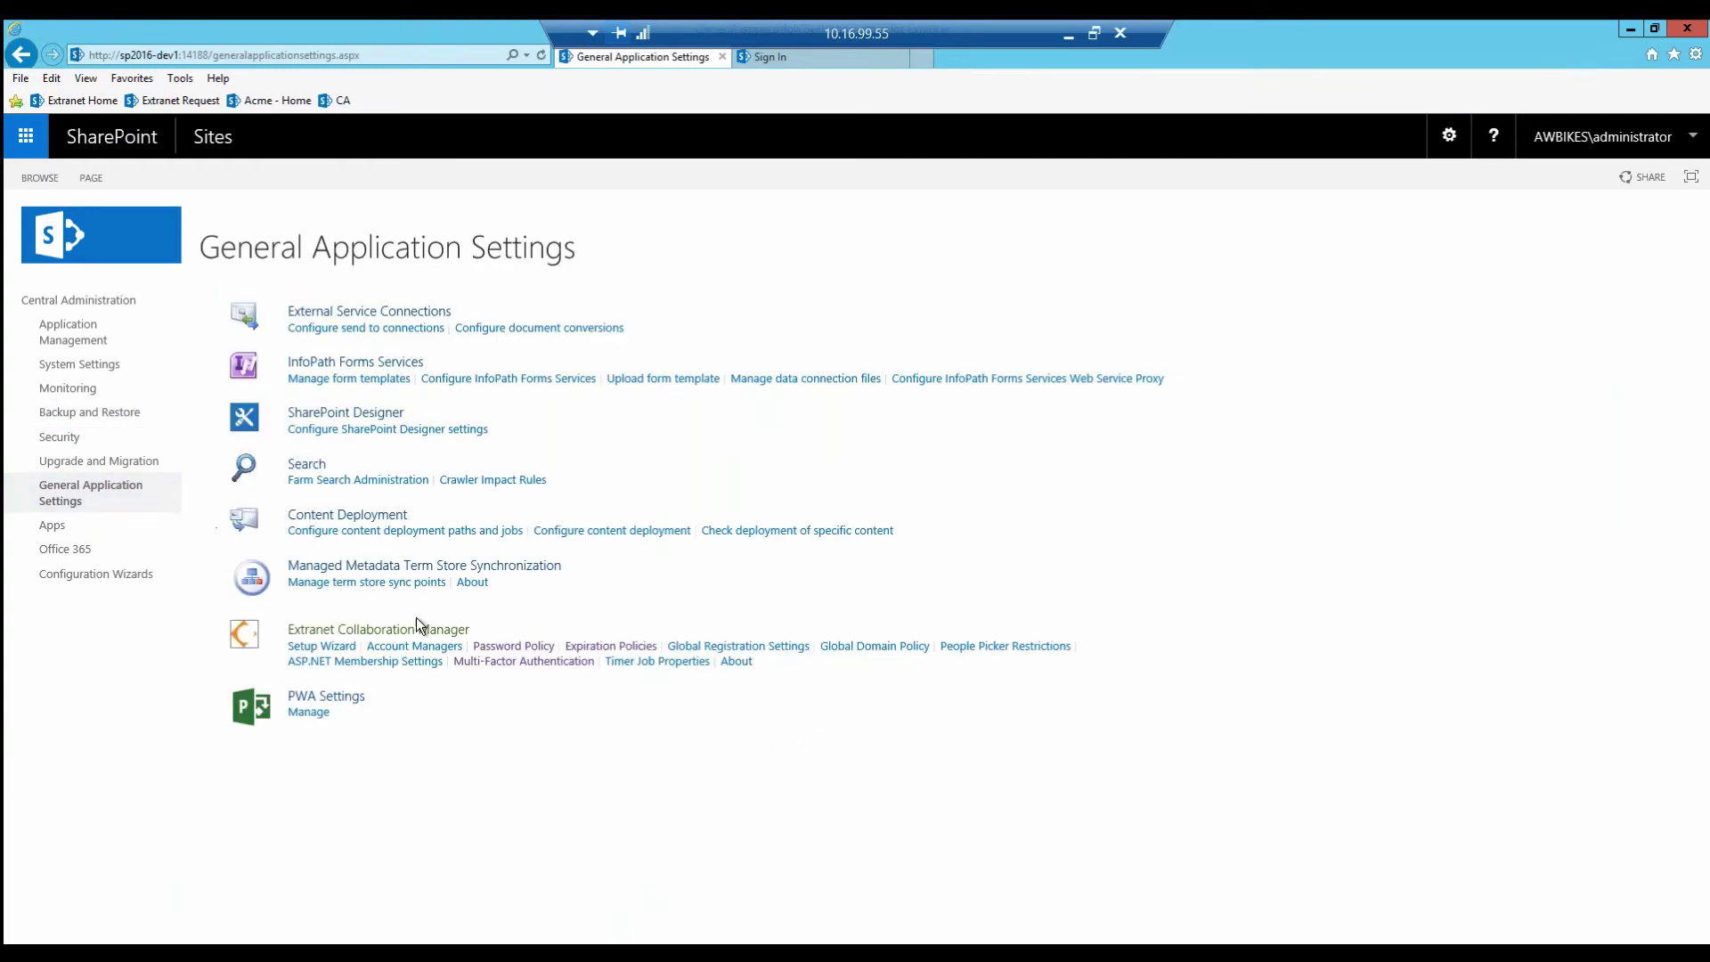
click(515, 664)
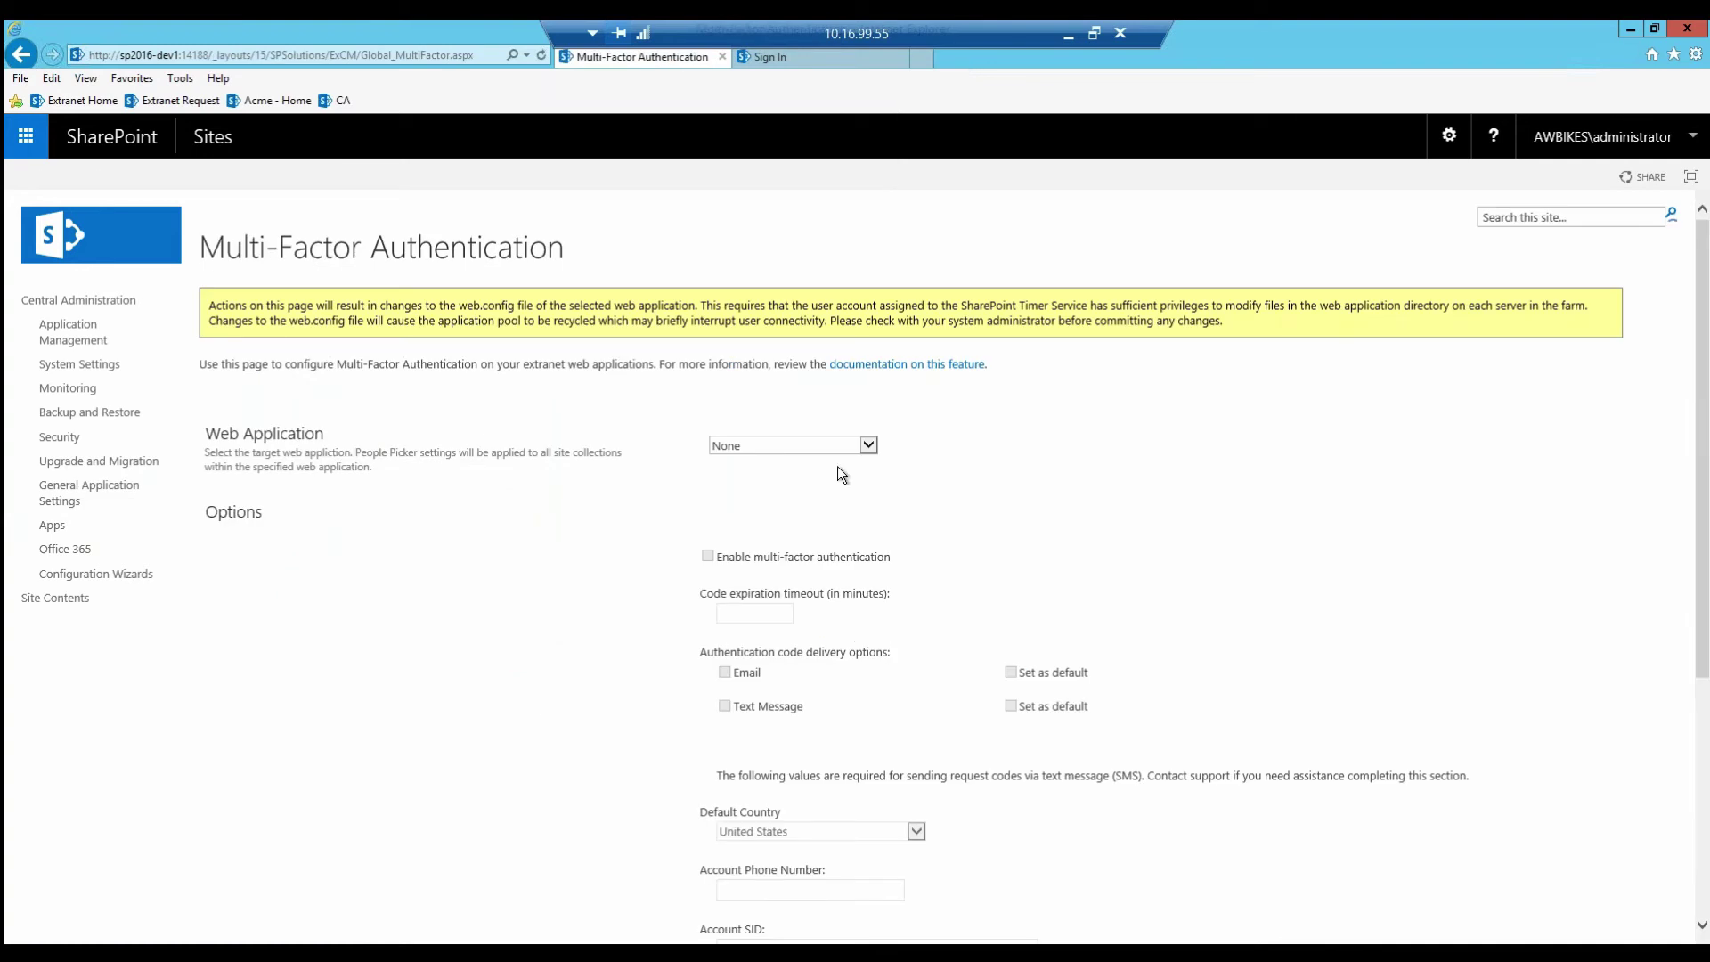
click(869, 445)
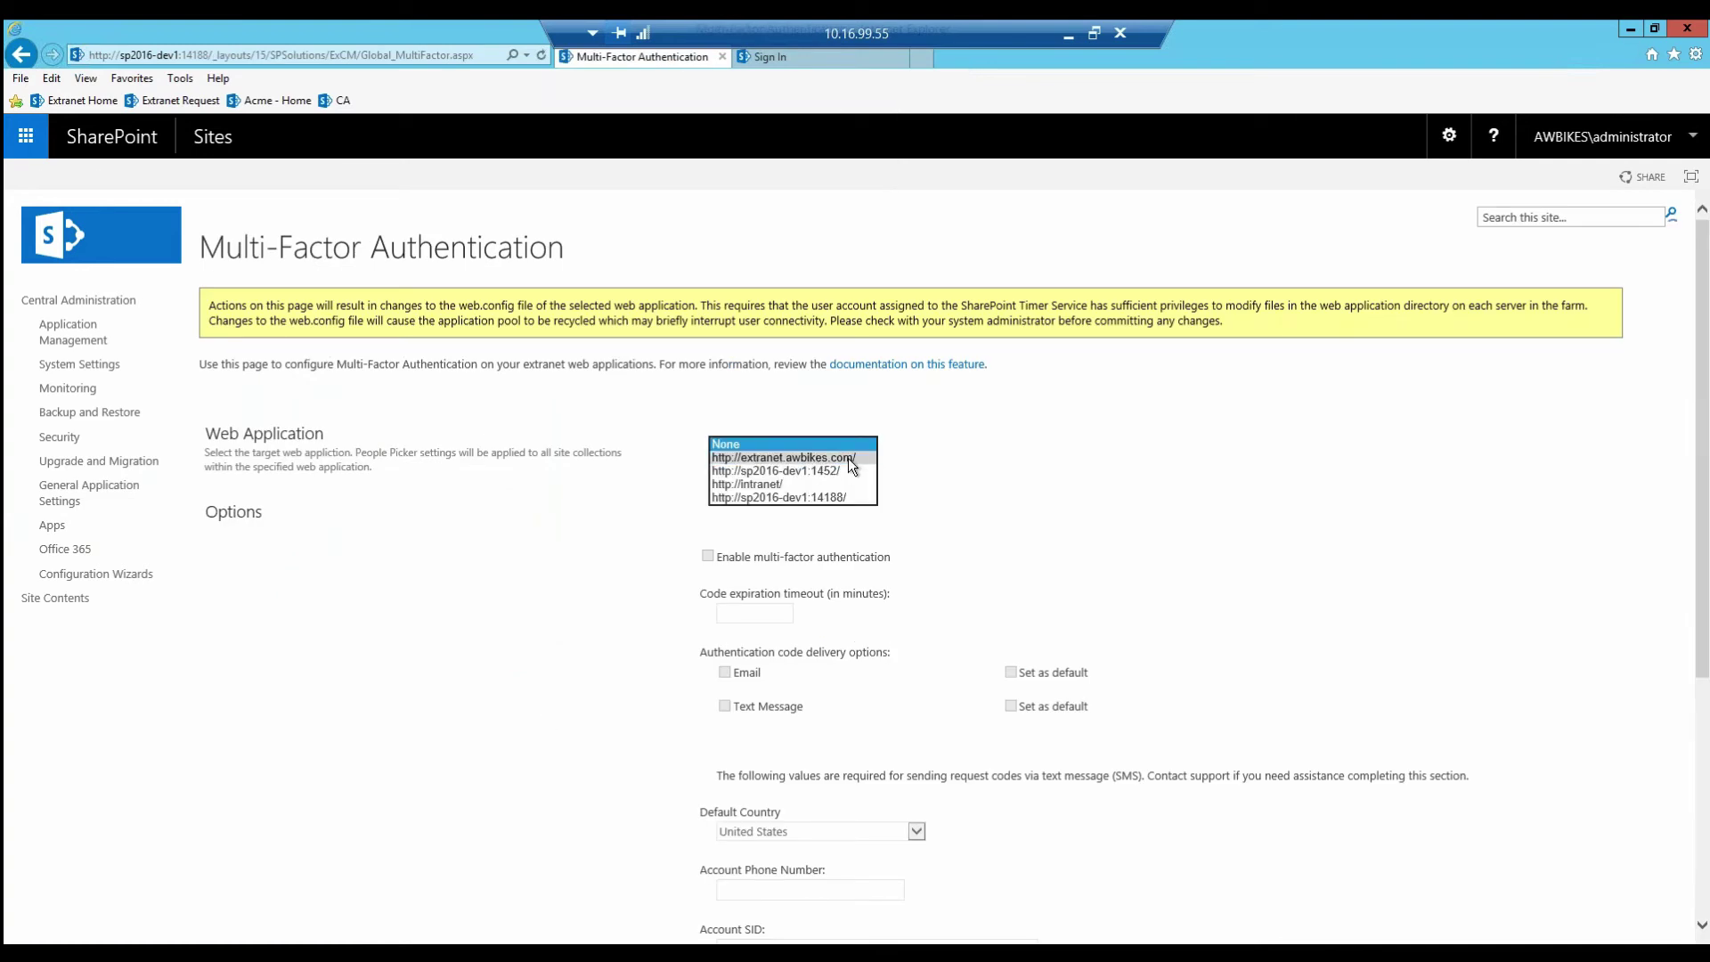
click(848, 457)
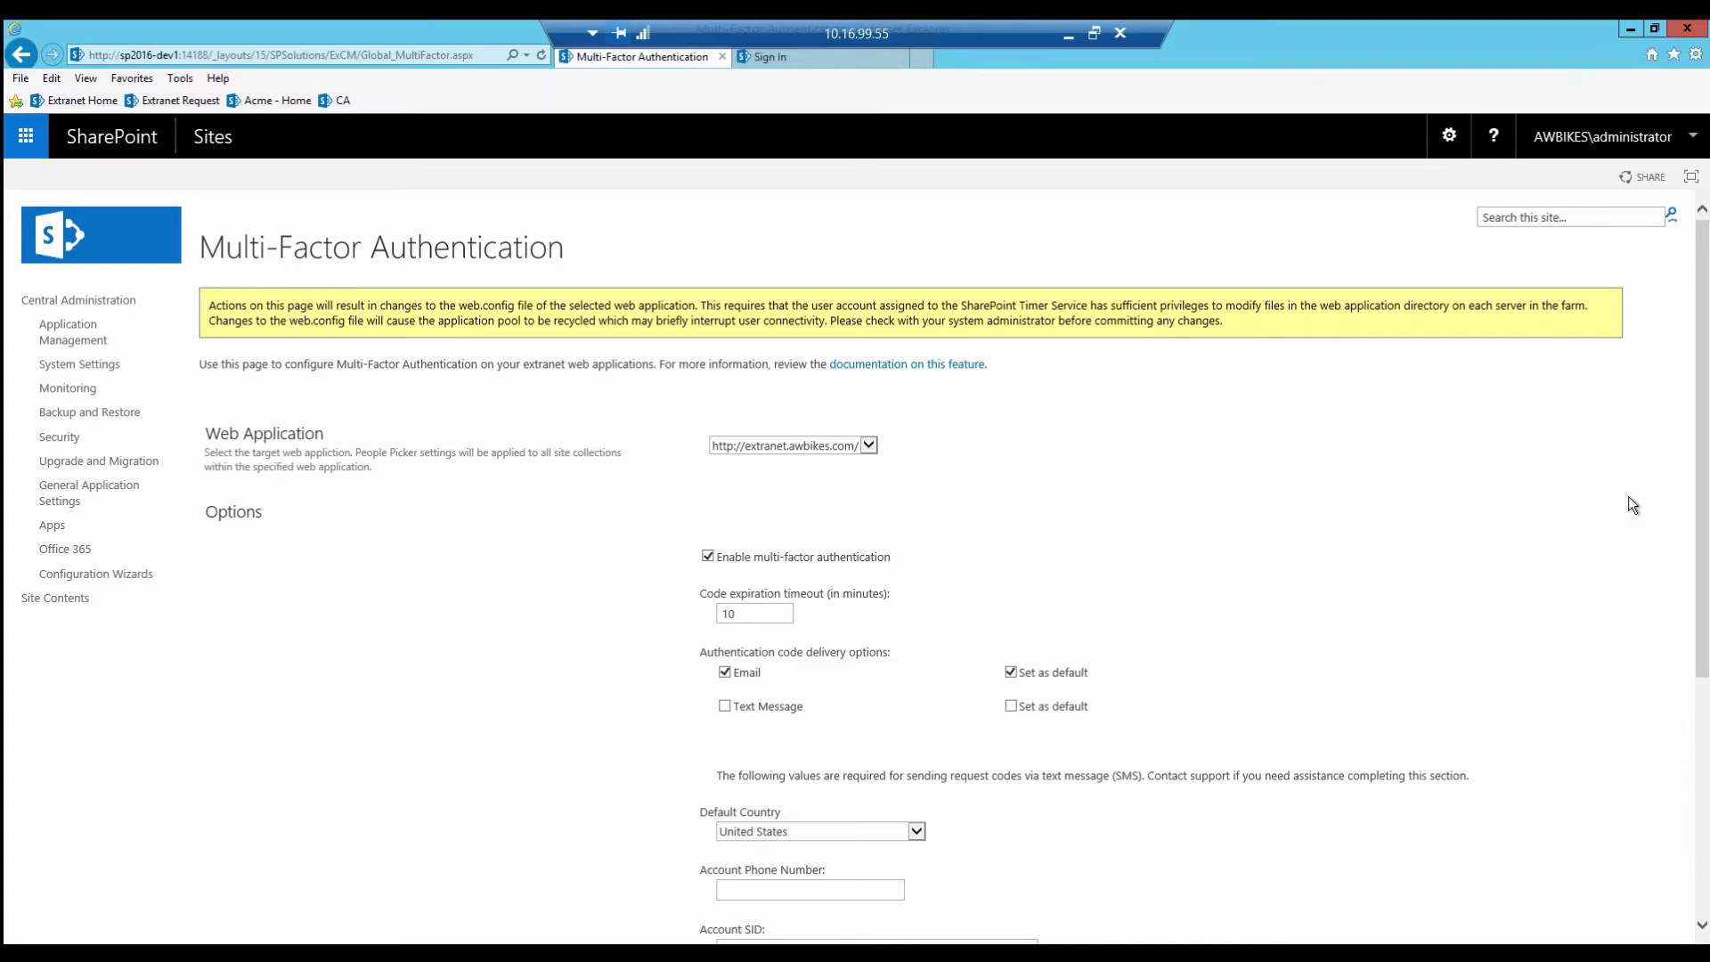
drag(1704, 494, 1658, 734)
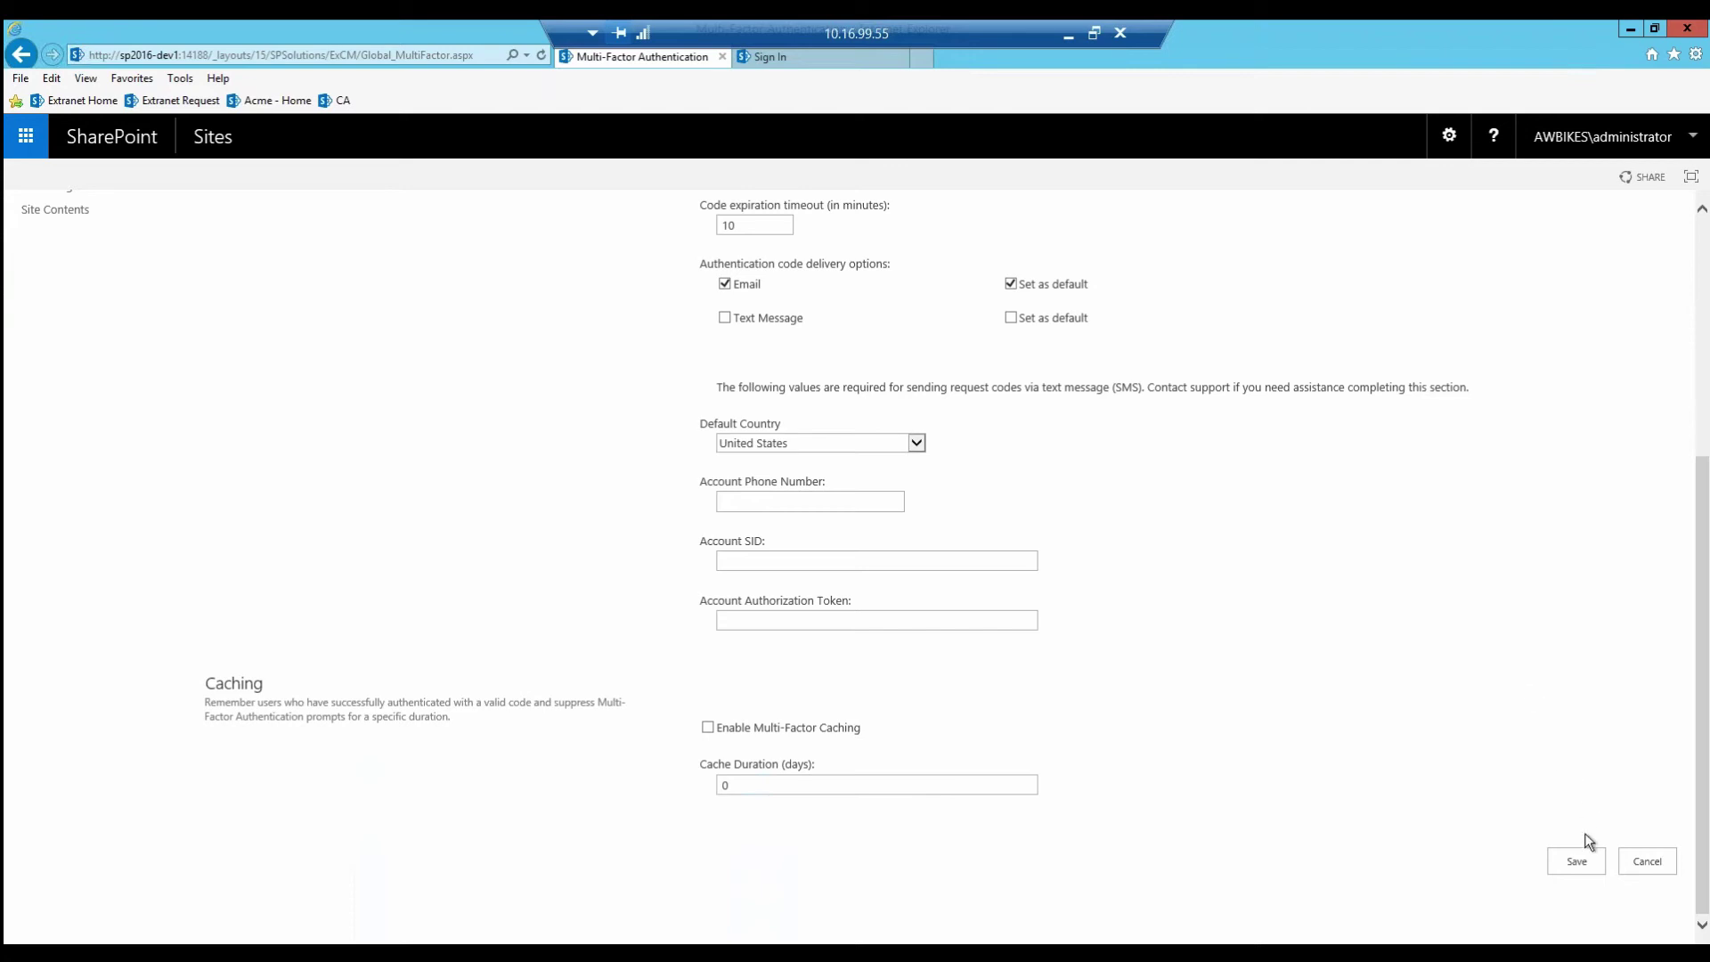
click(1577, 862)
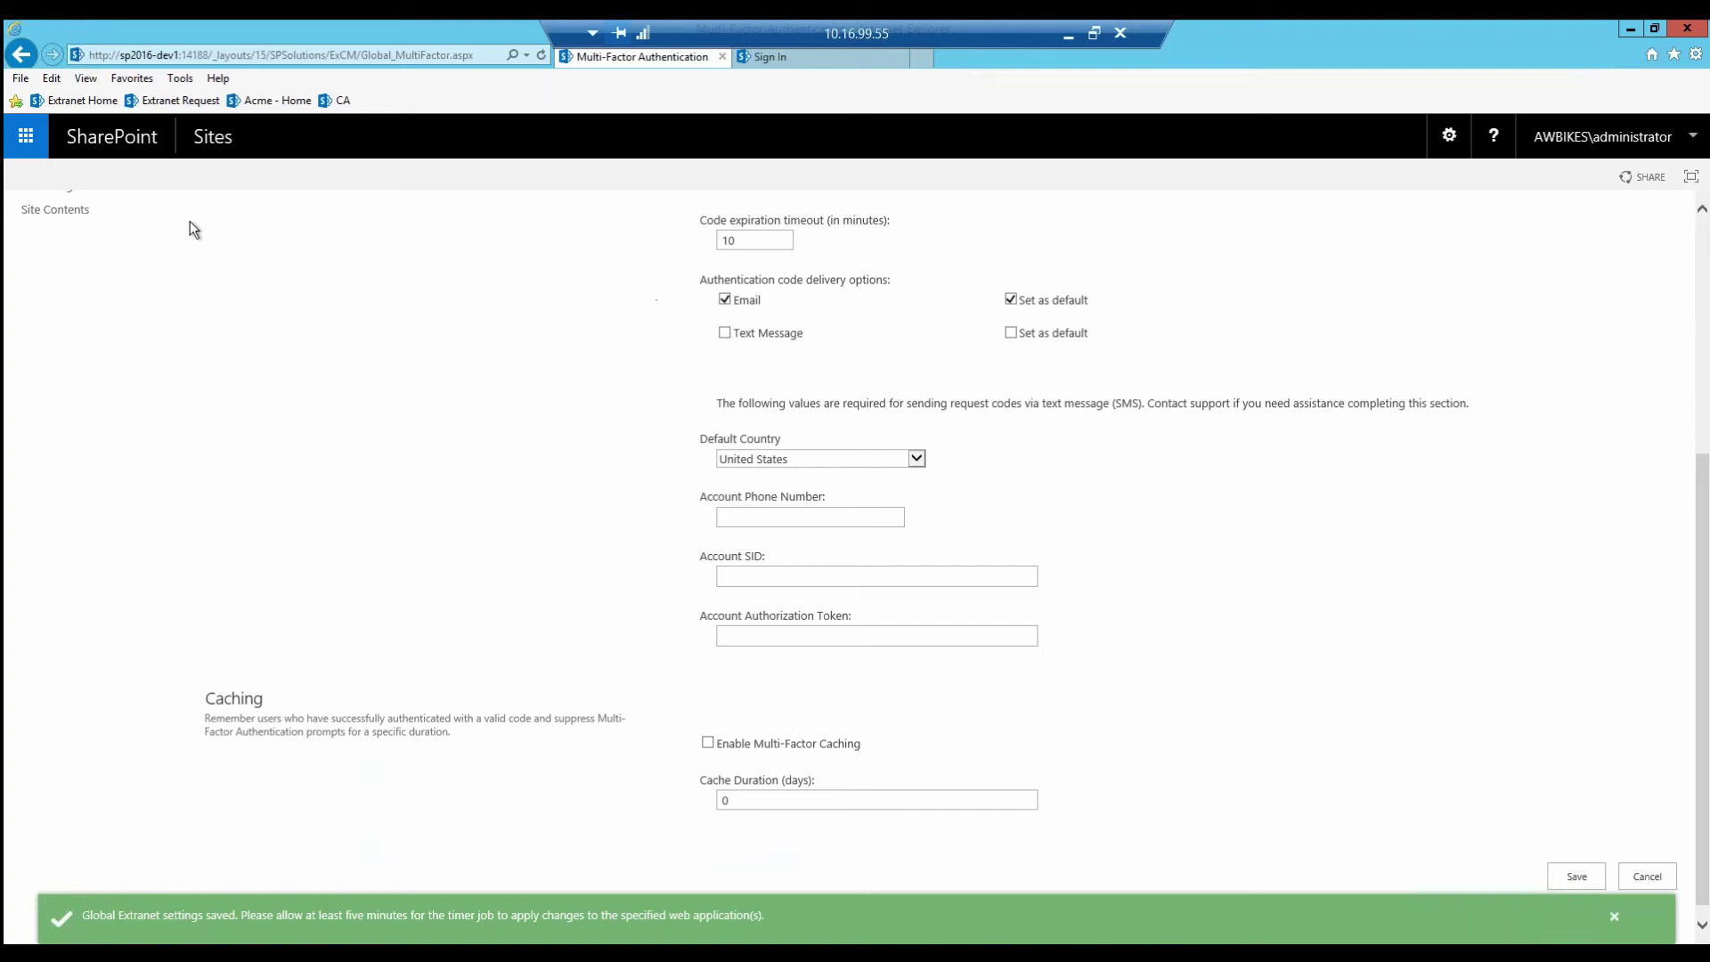
scroll(385, 499, up, 5)
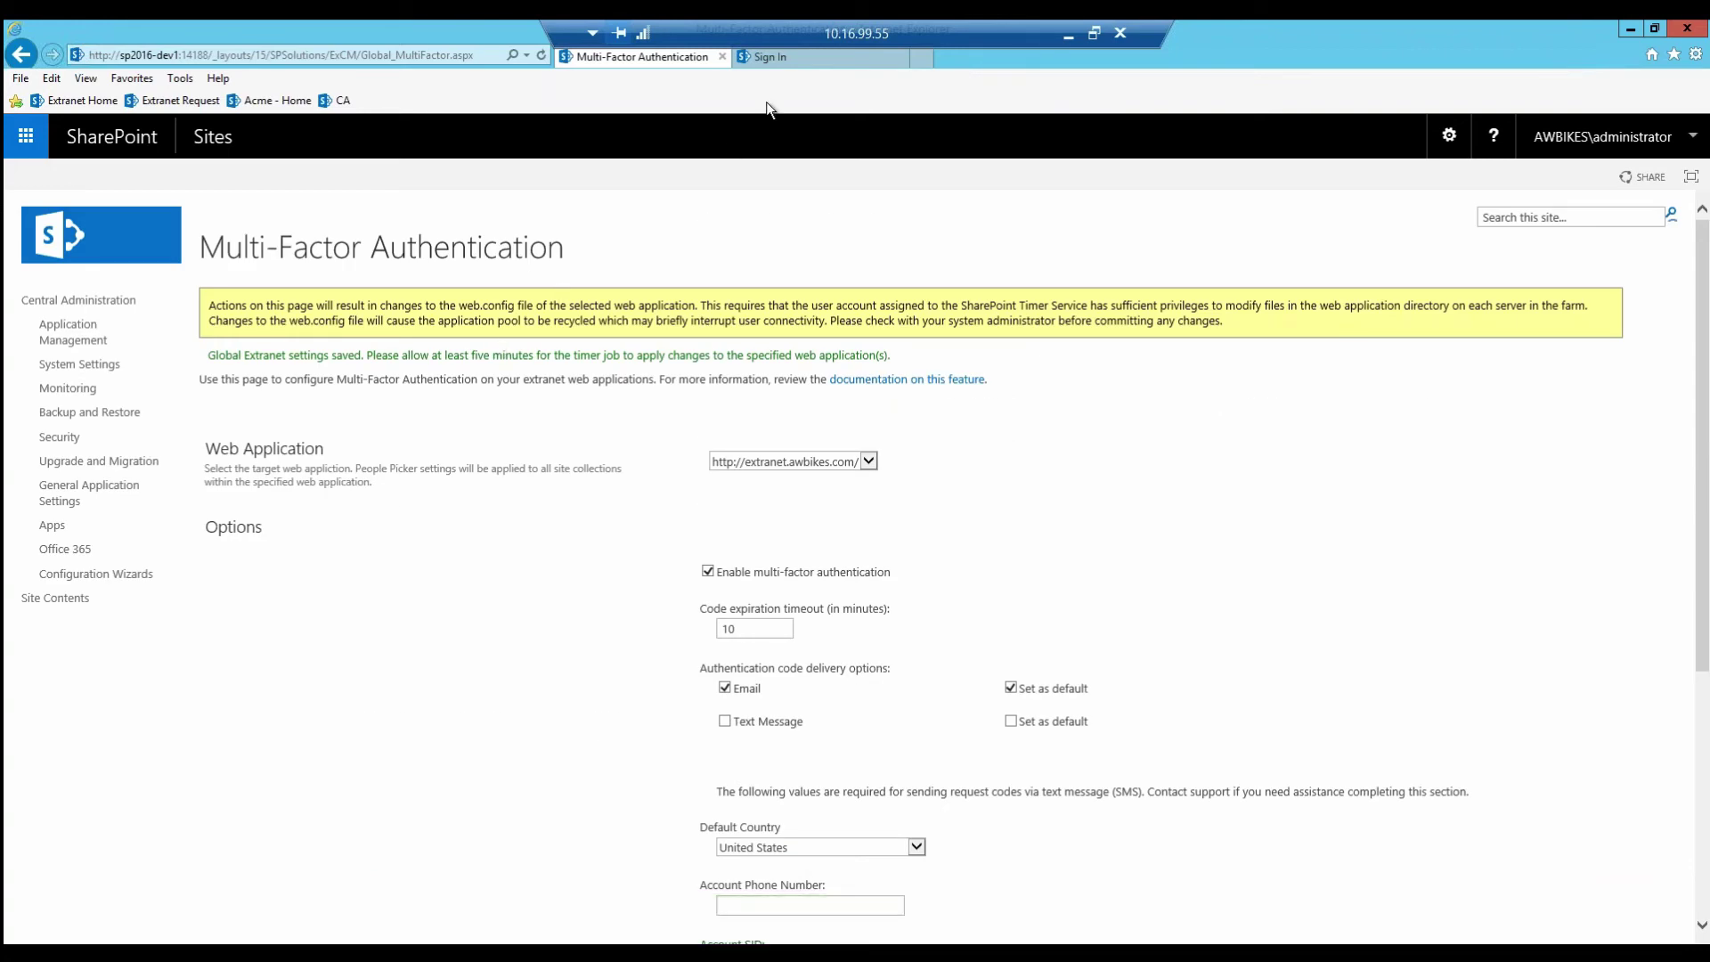
Step: On the extranet sign-in page, enter the user's e-mail as user name and request an emailed code
click(780, 59)
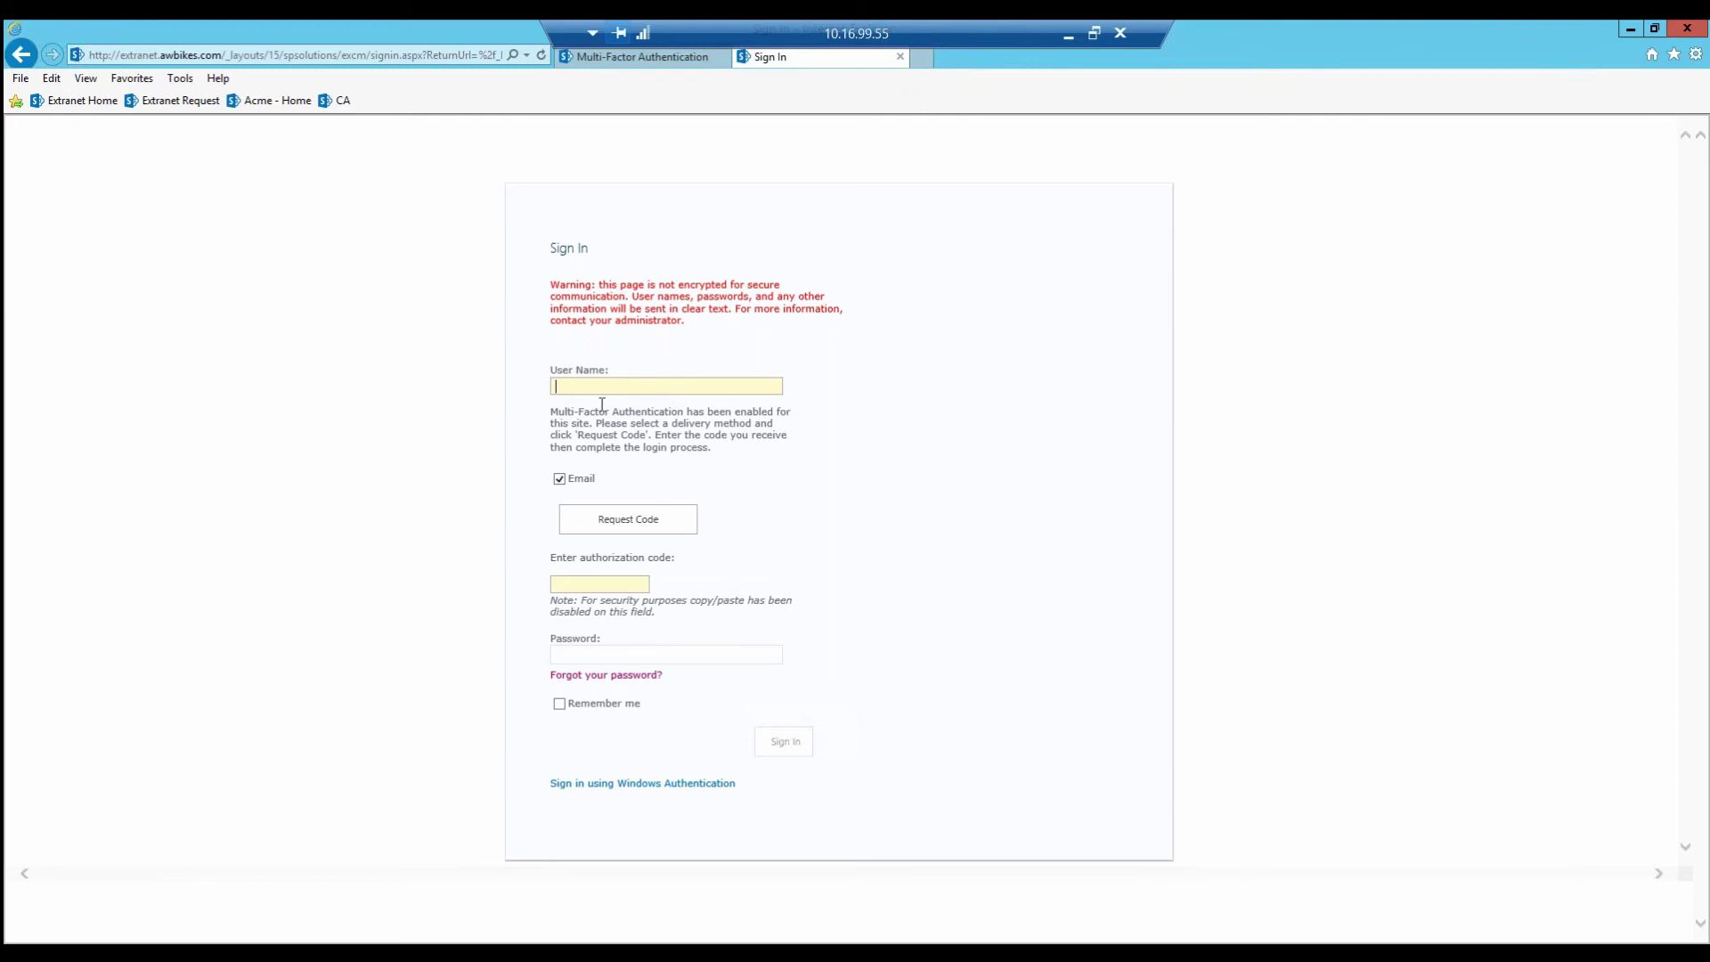
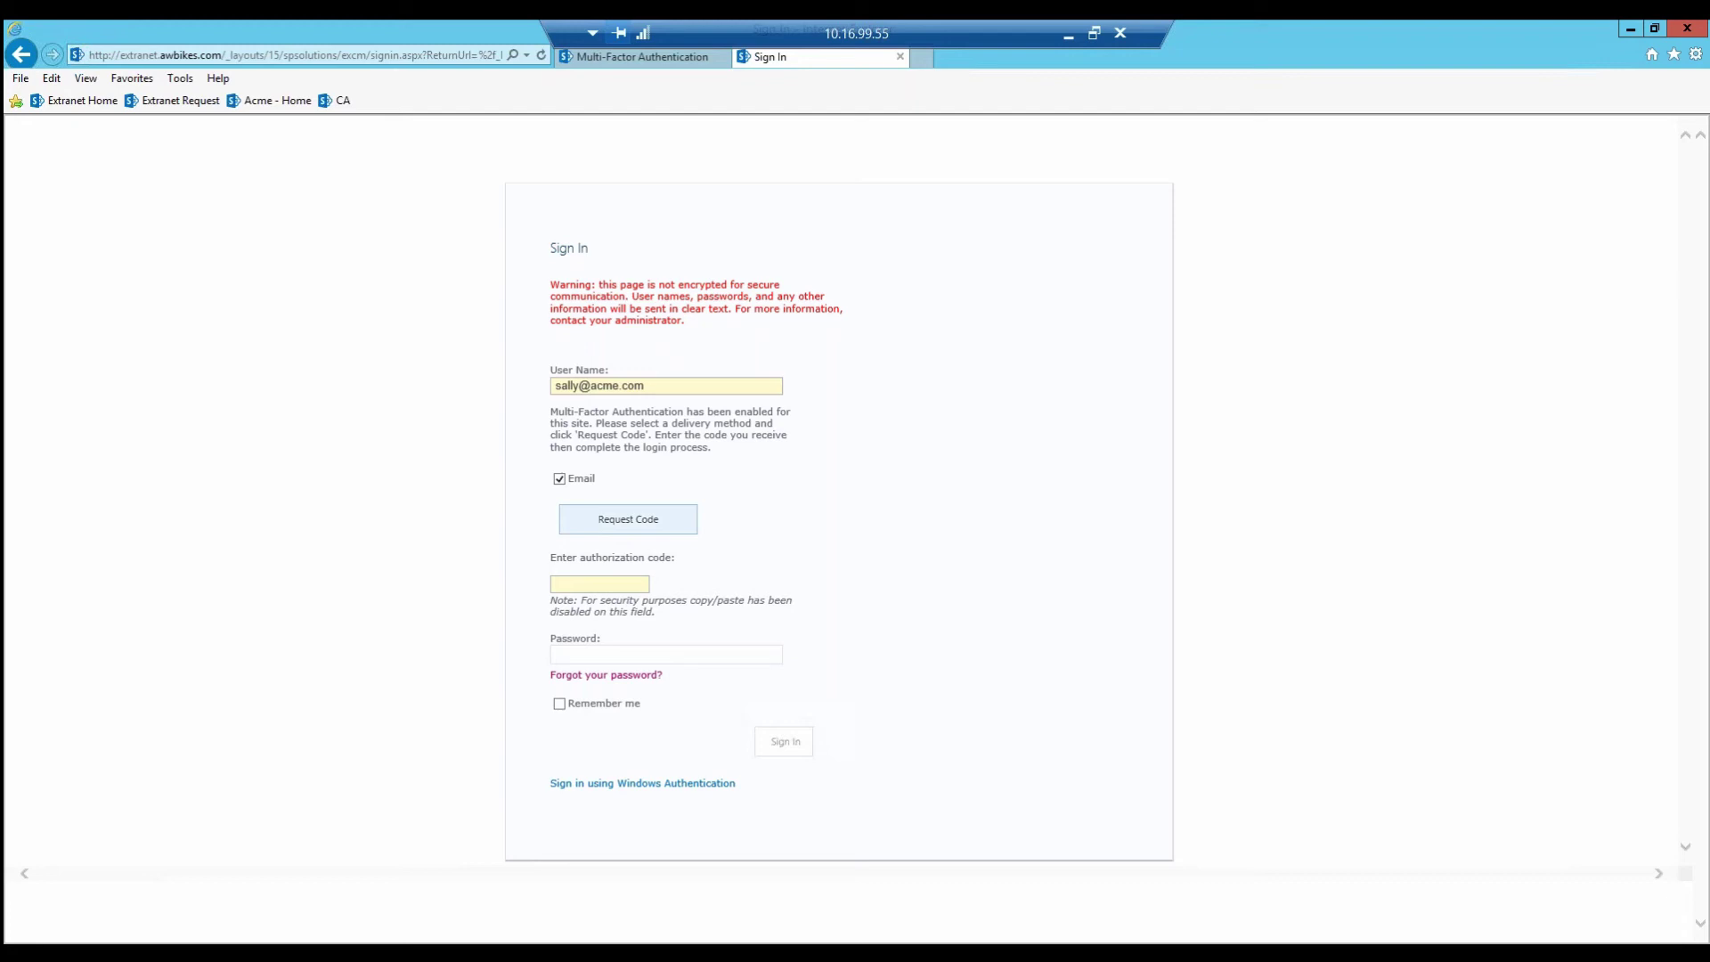
click(628, 519)
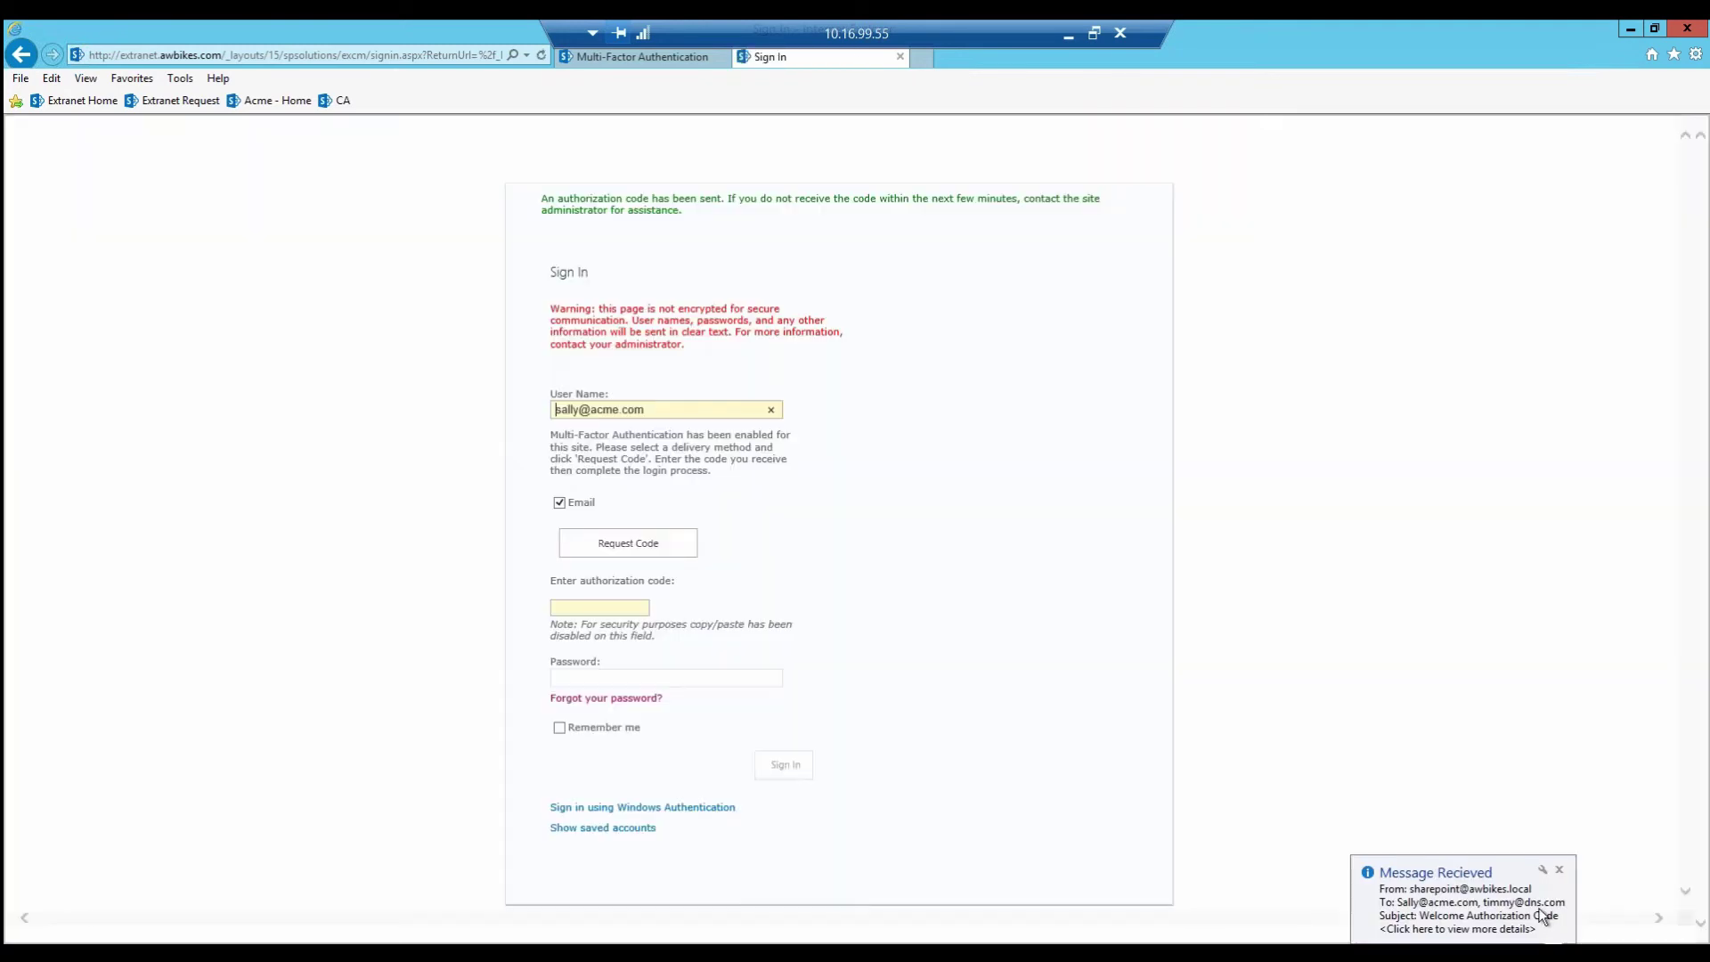
Step: Read and select the code in Outlook's Welcome Authorization Code email, then return to sign-in
click(1544, 917)
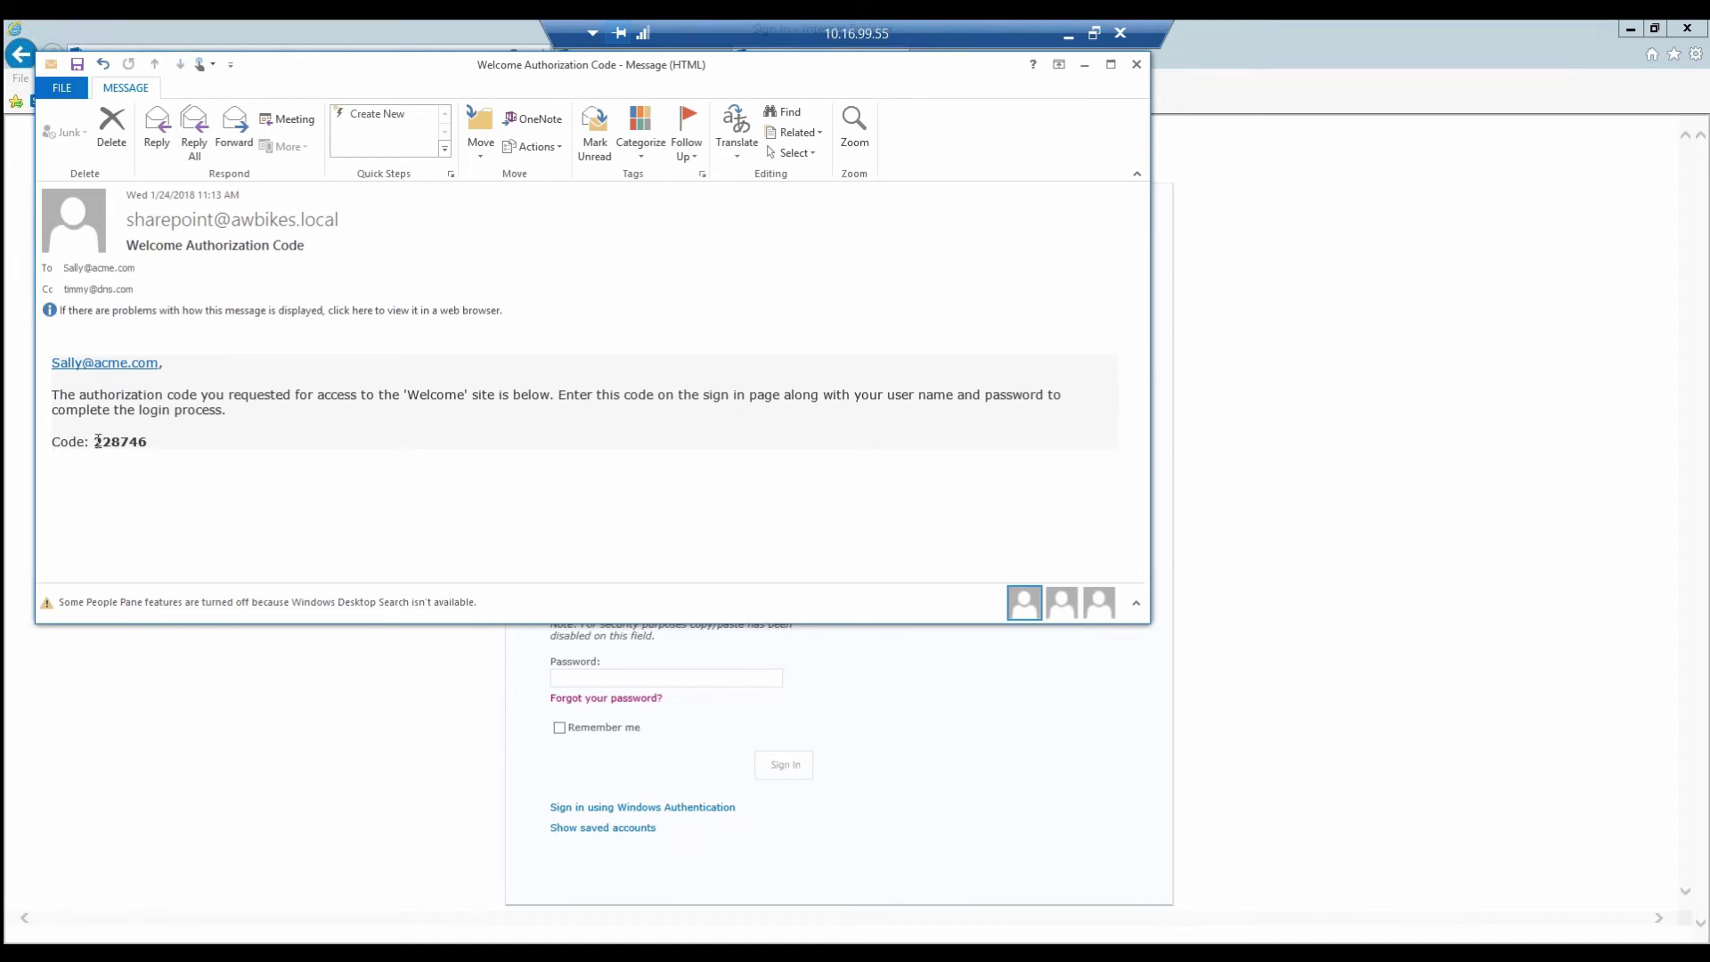
drag(95, 441, 152, 446)
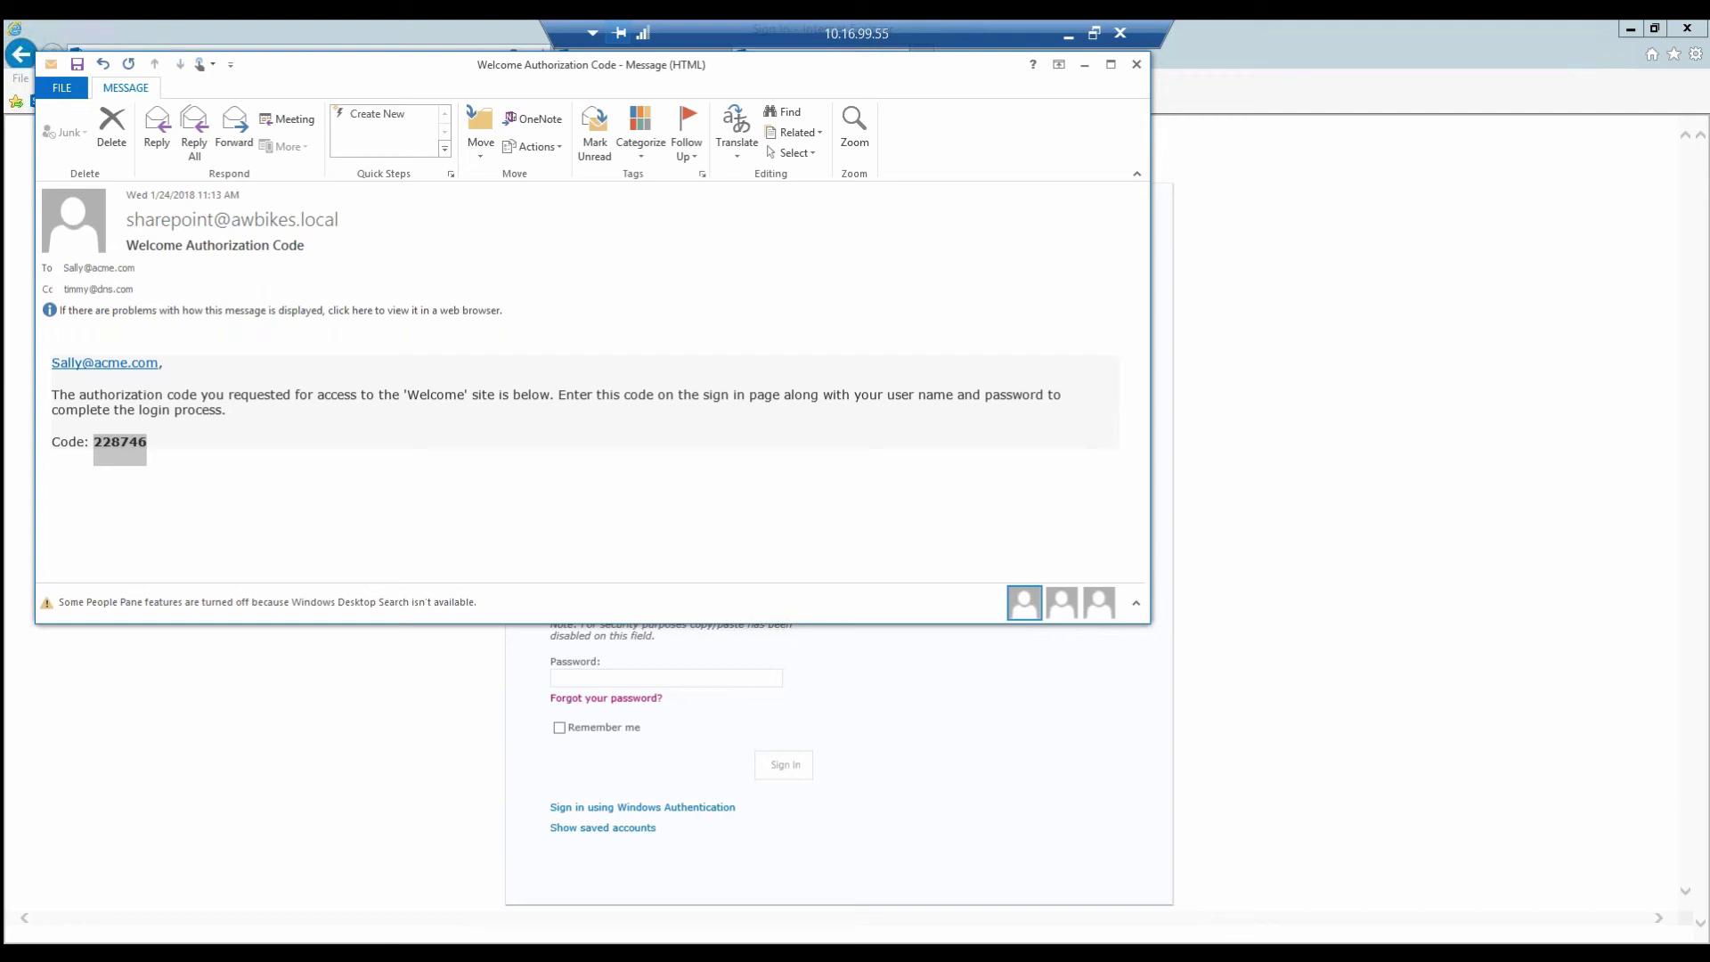
click(671, 648)
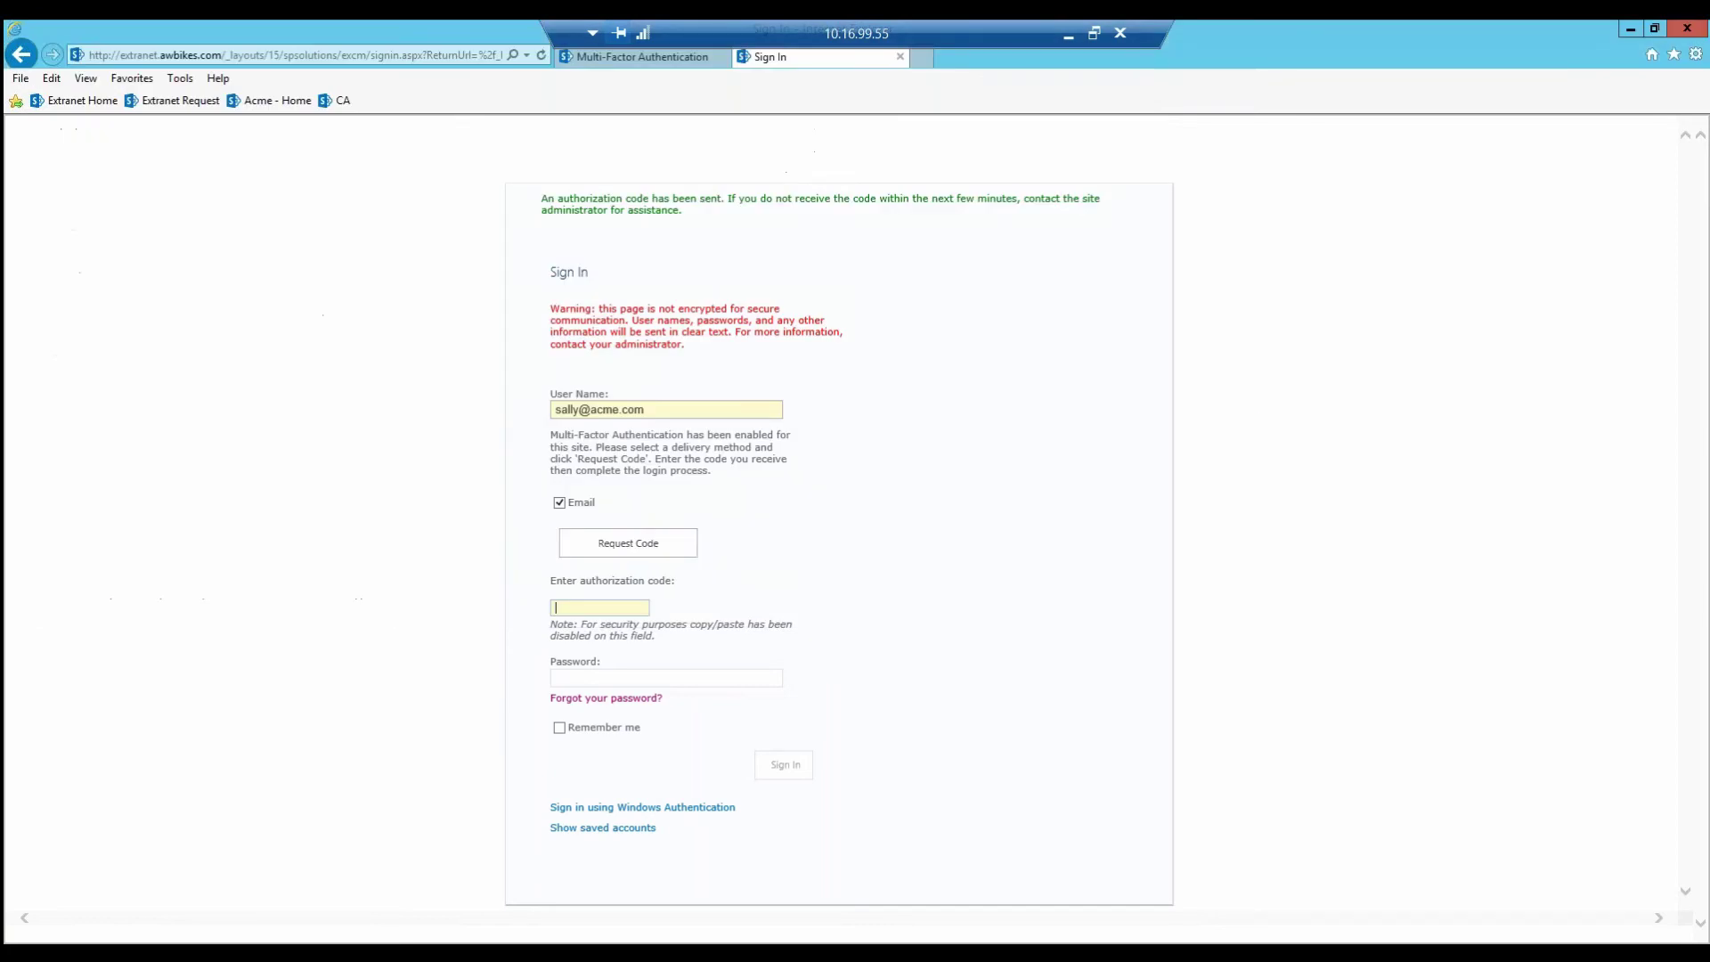
Step: Enter the emailed authorization code and account password, then sign in using Windows Authentication
text(228746)
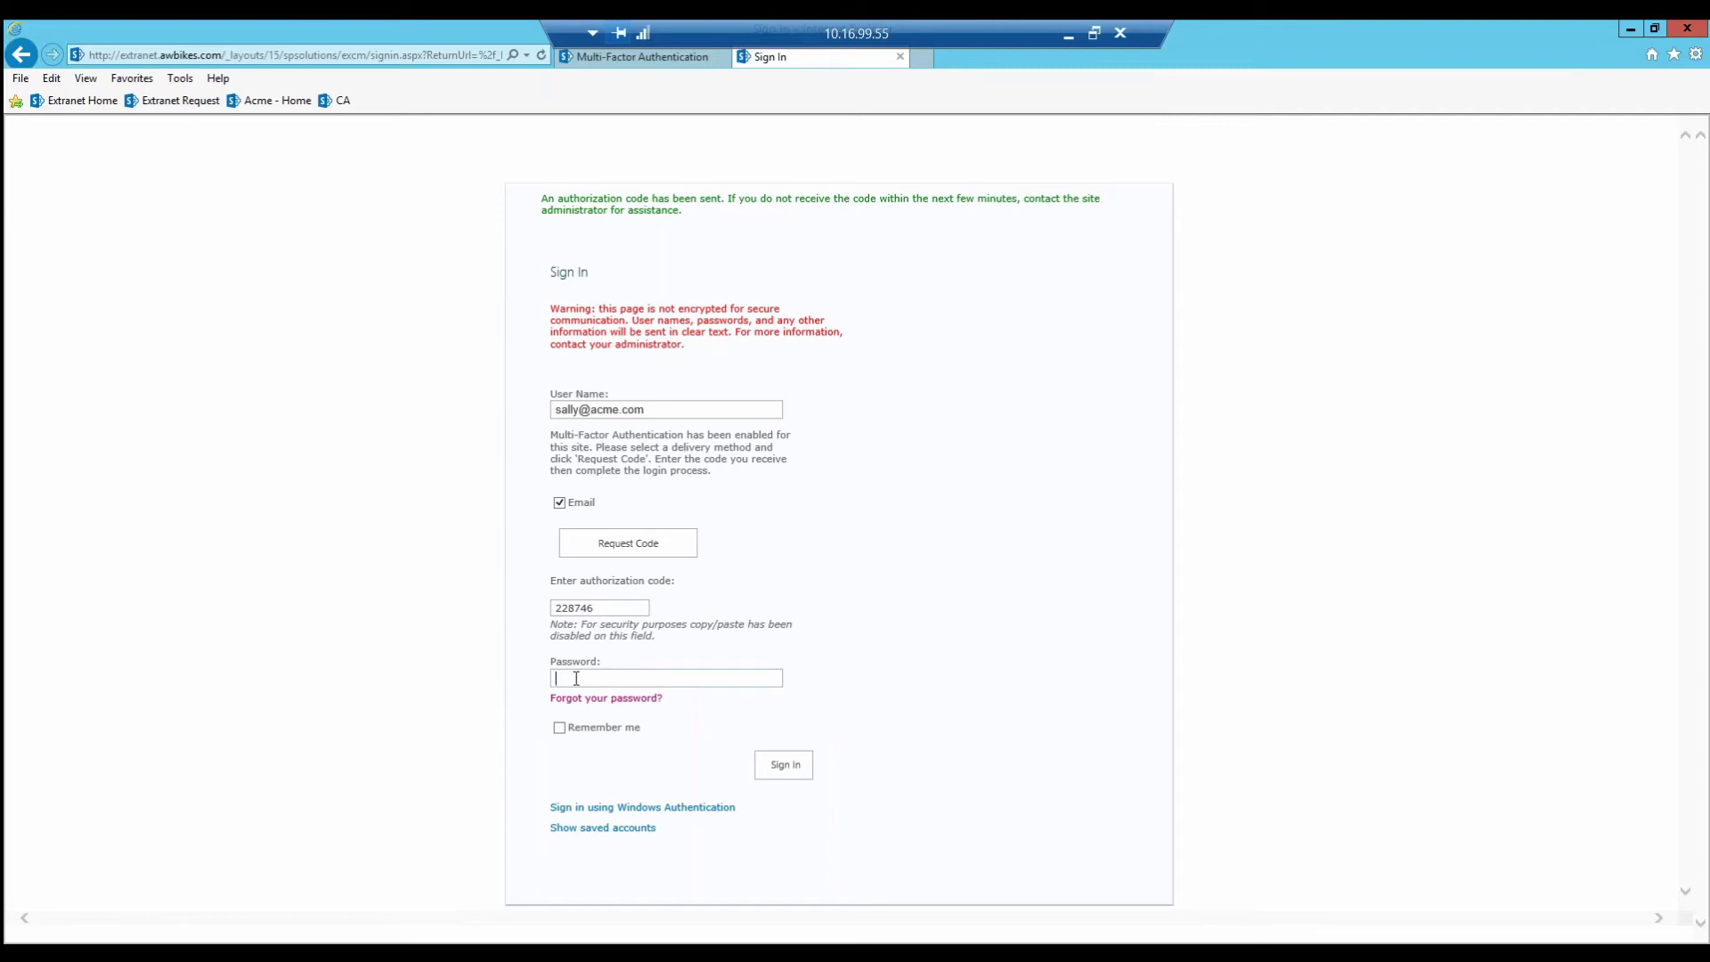
text(••••)
click(602, 808)
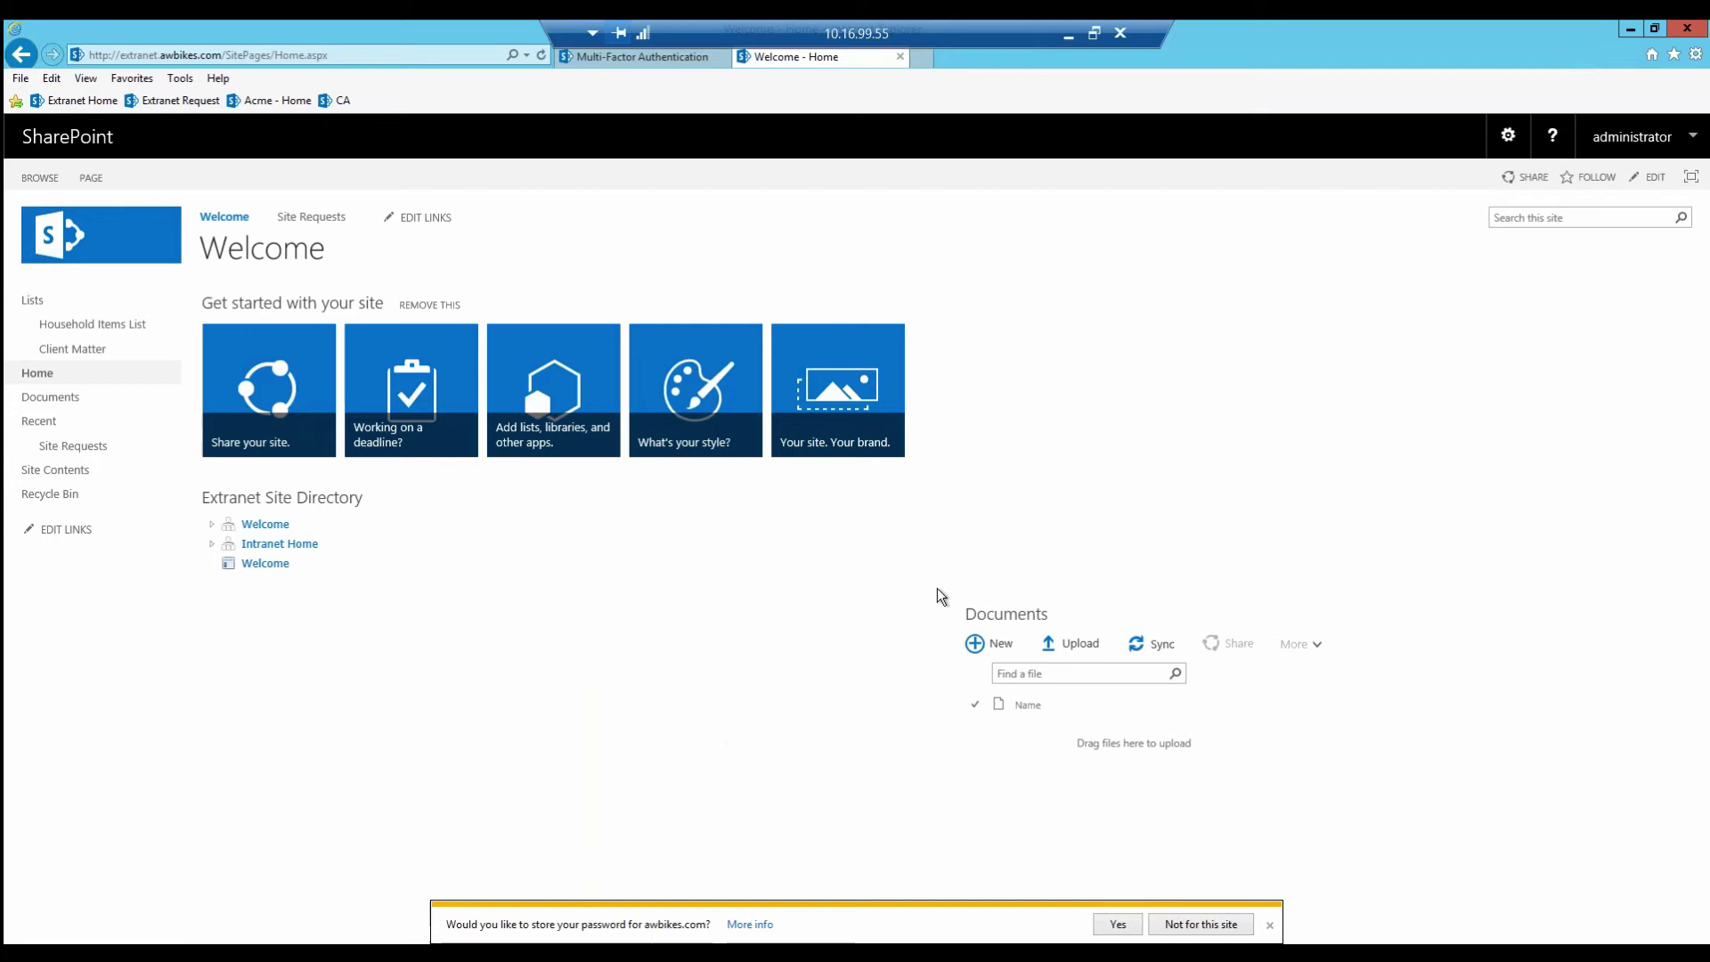
Step: From Site settings, go to Extranet Management's Mail Settings page
click(1507, 136)
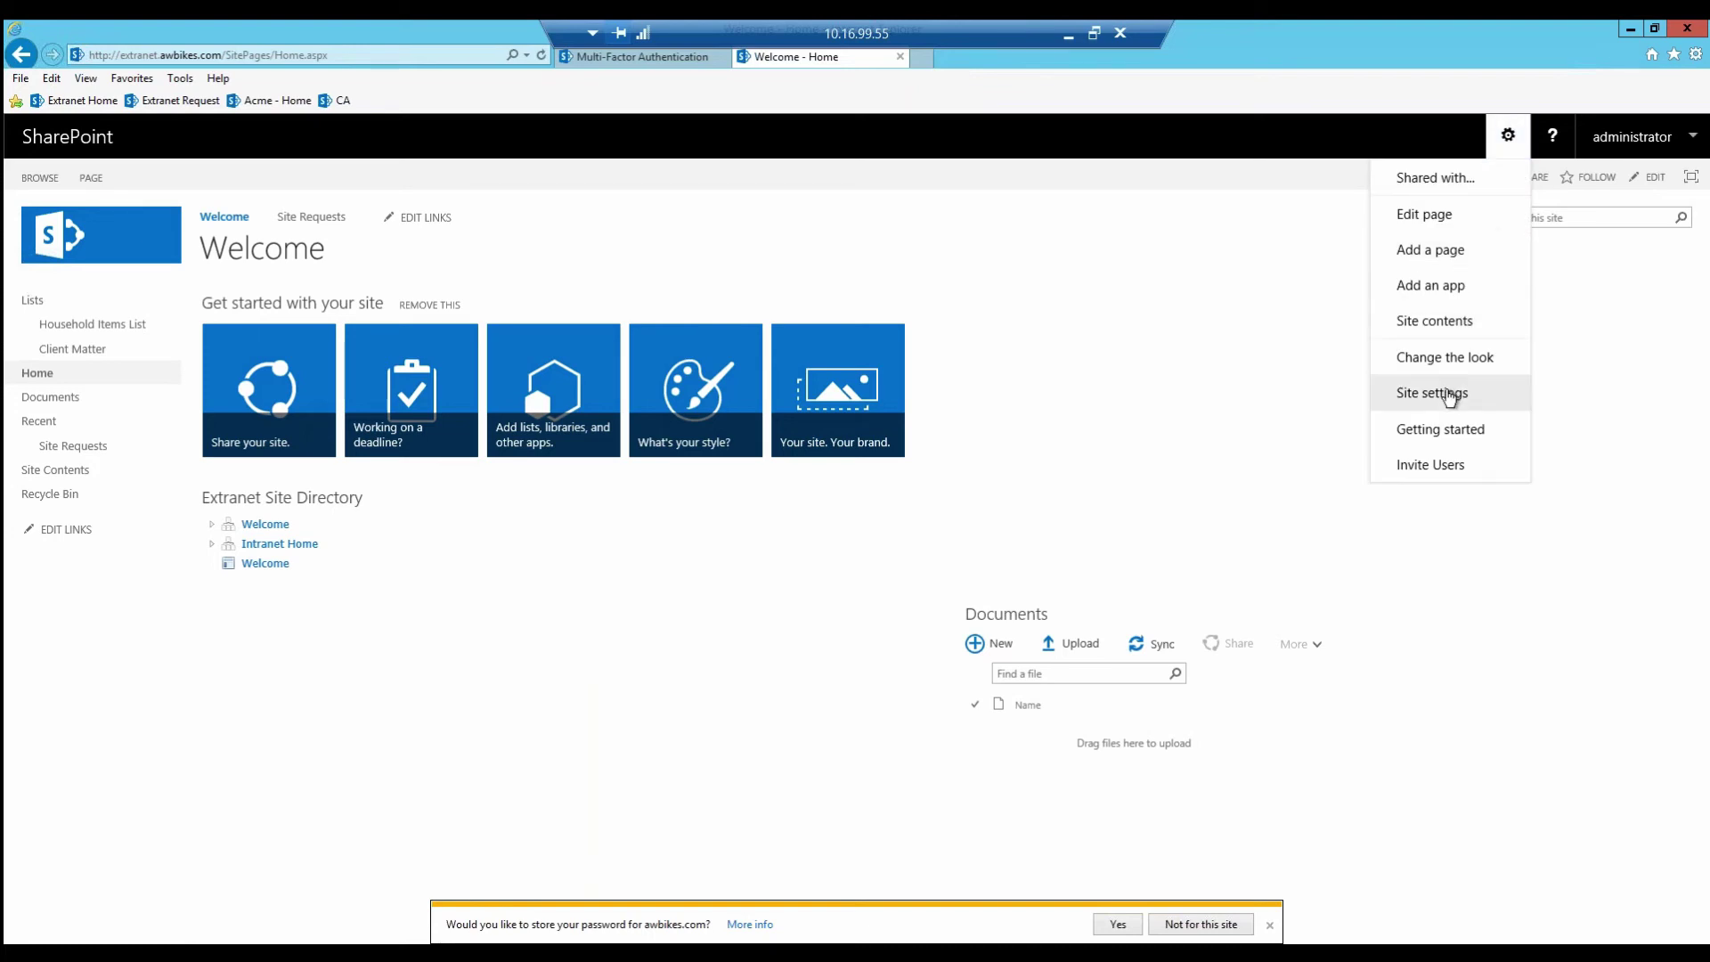
click(1449, 397)
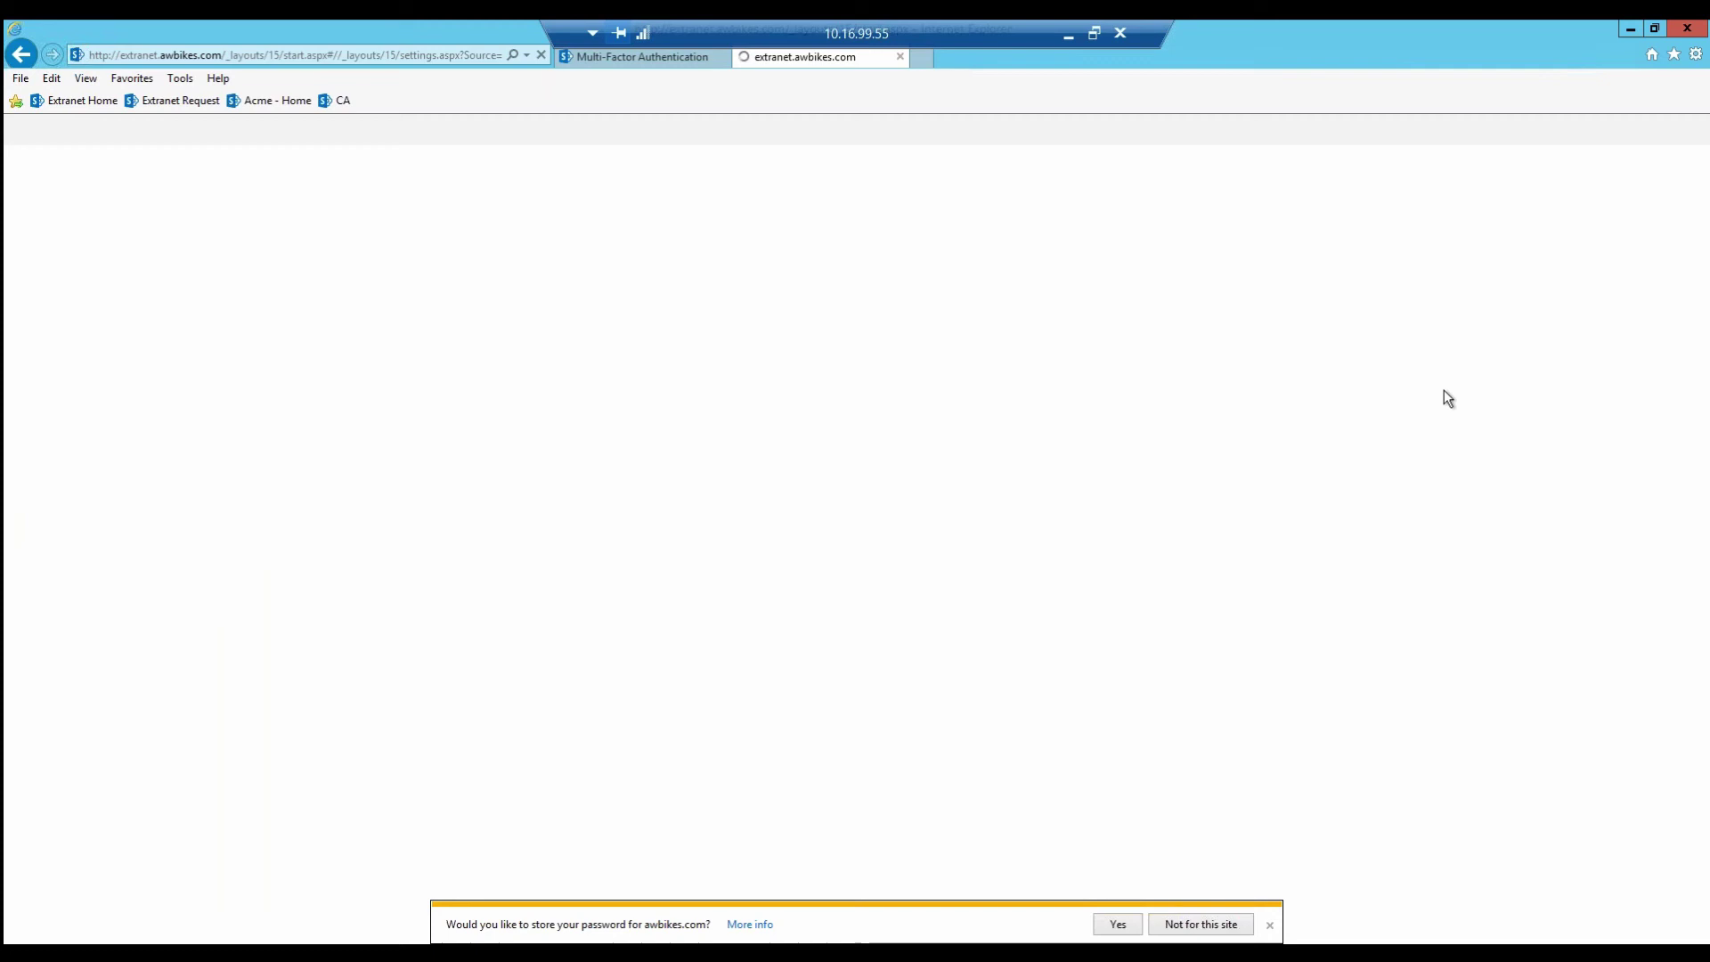
scroll(916, 543, down, 2)
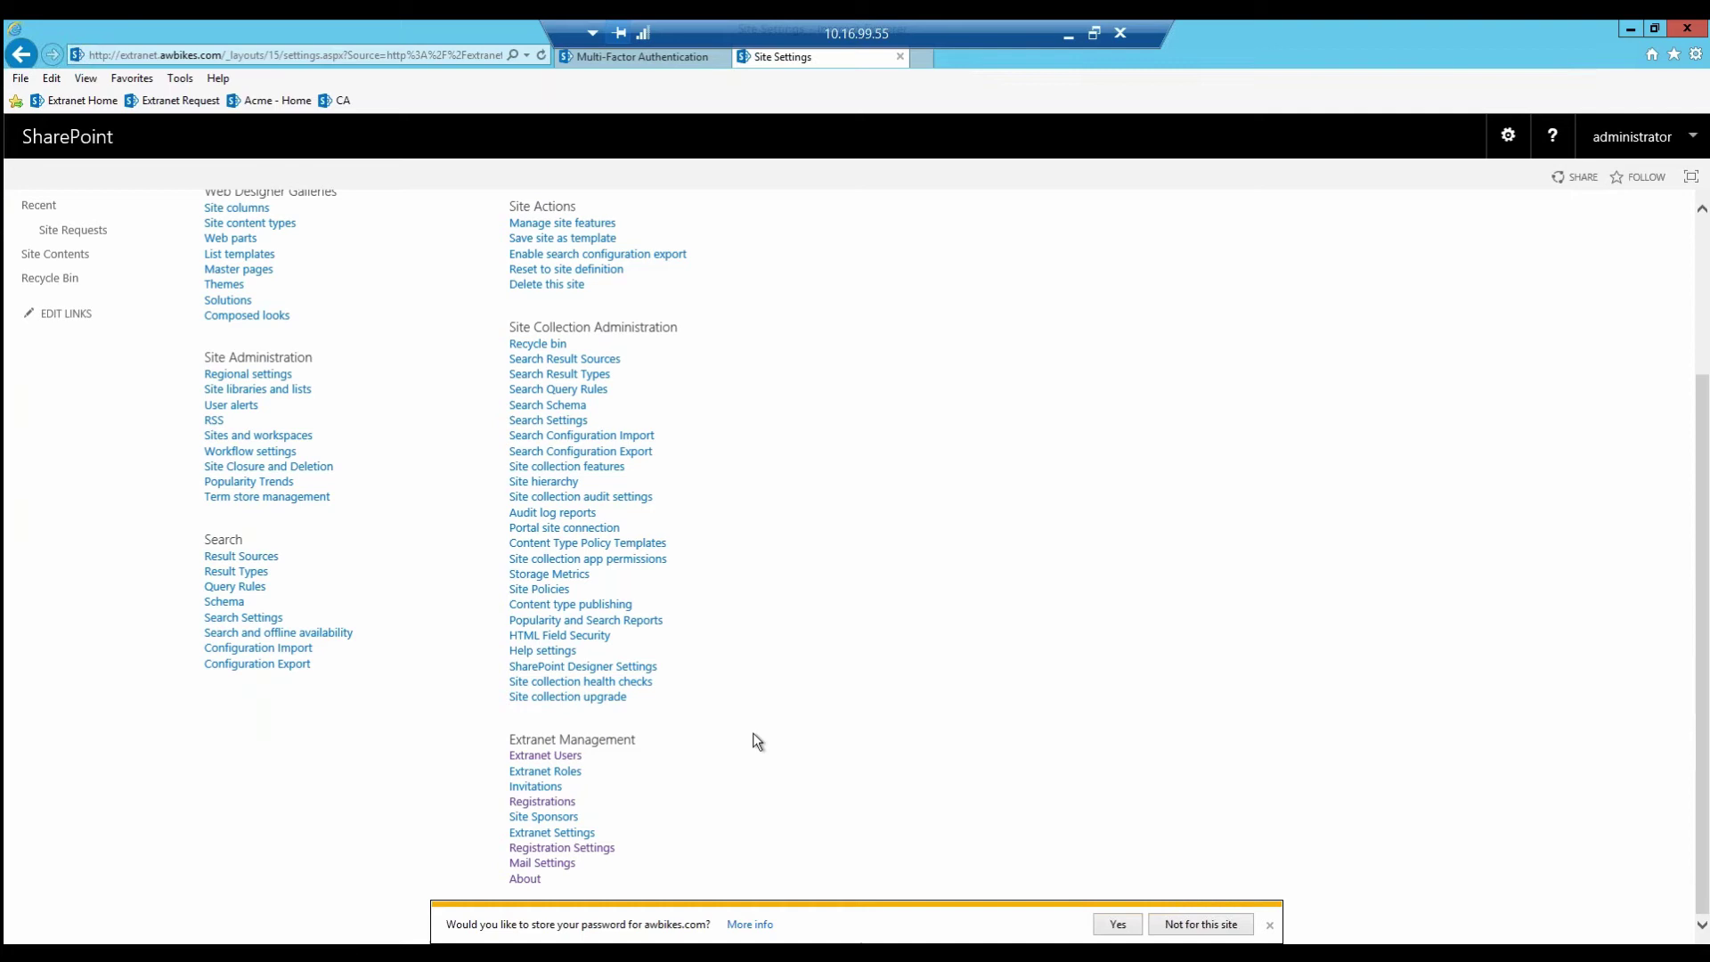
click(561, 864)
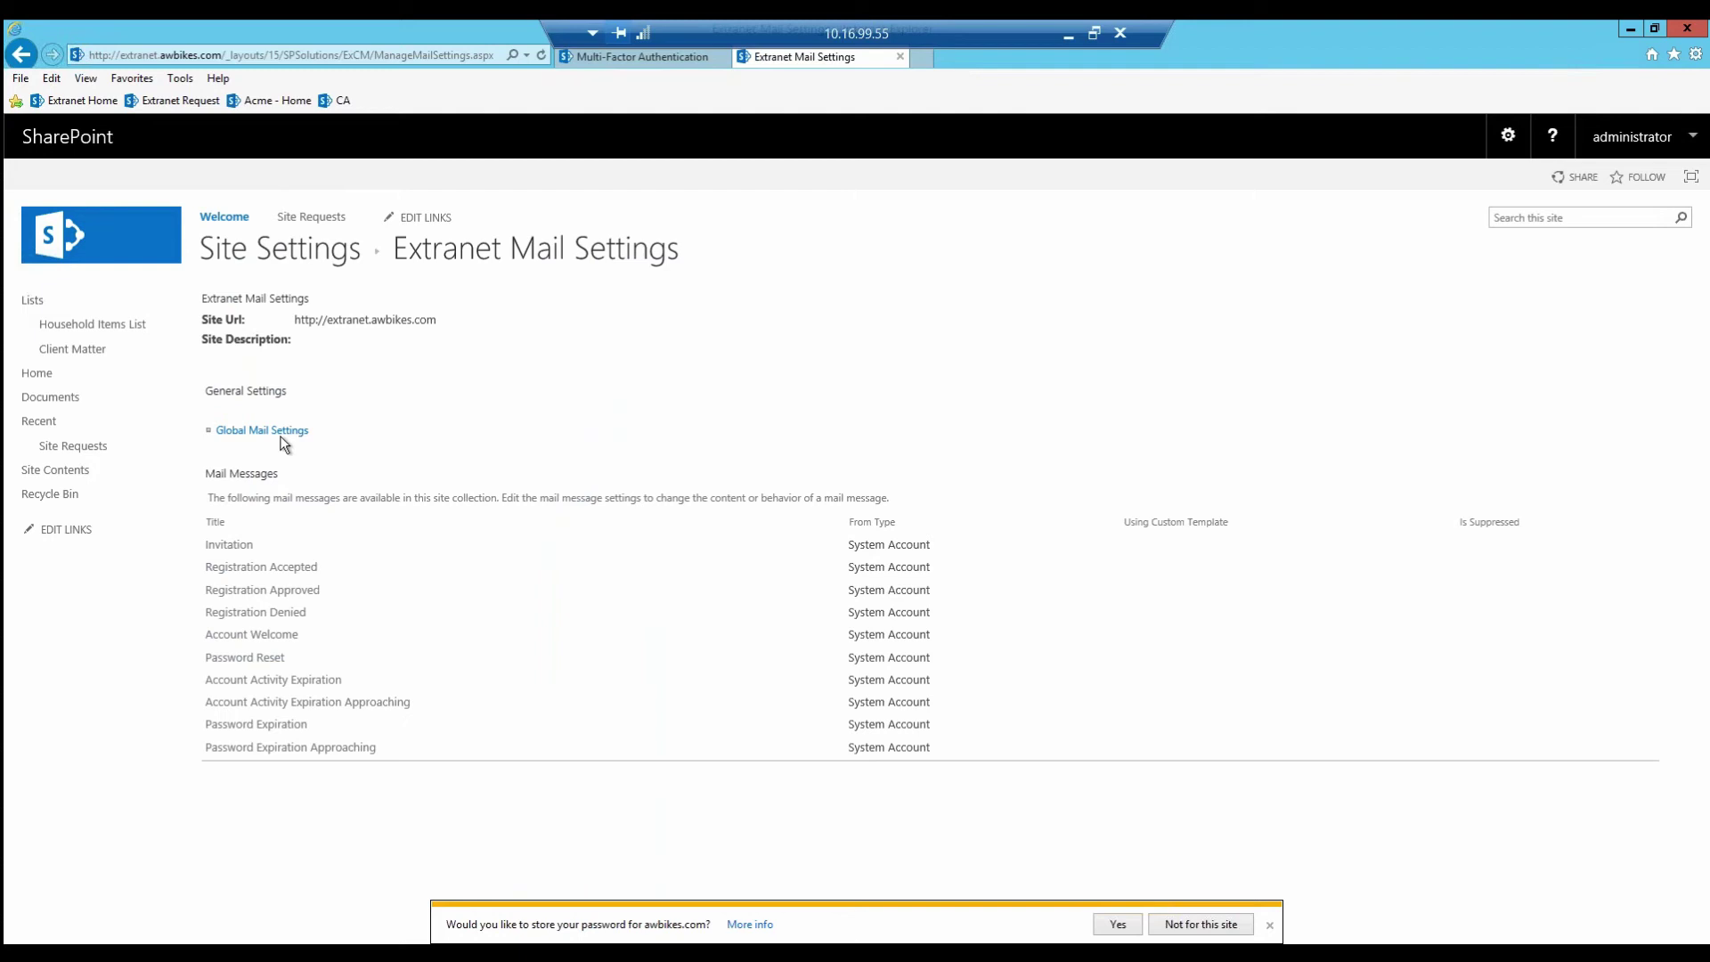
Step: In Global Mail Settings, fill in the Global CC address for outgoing extranet mail
click(261, 430)
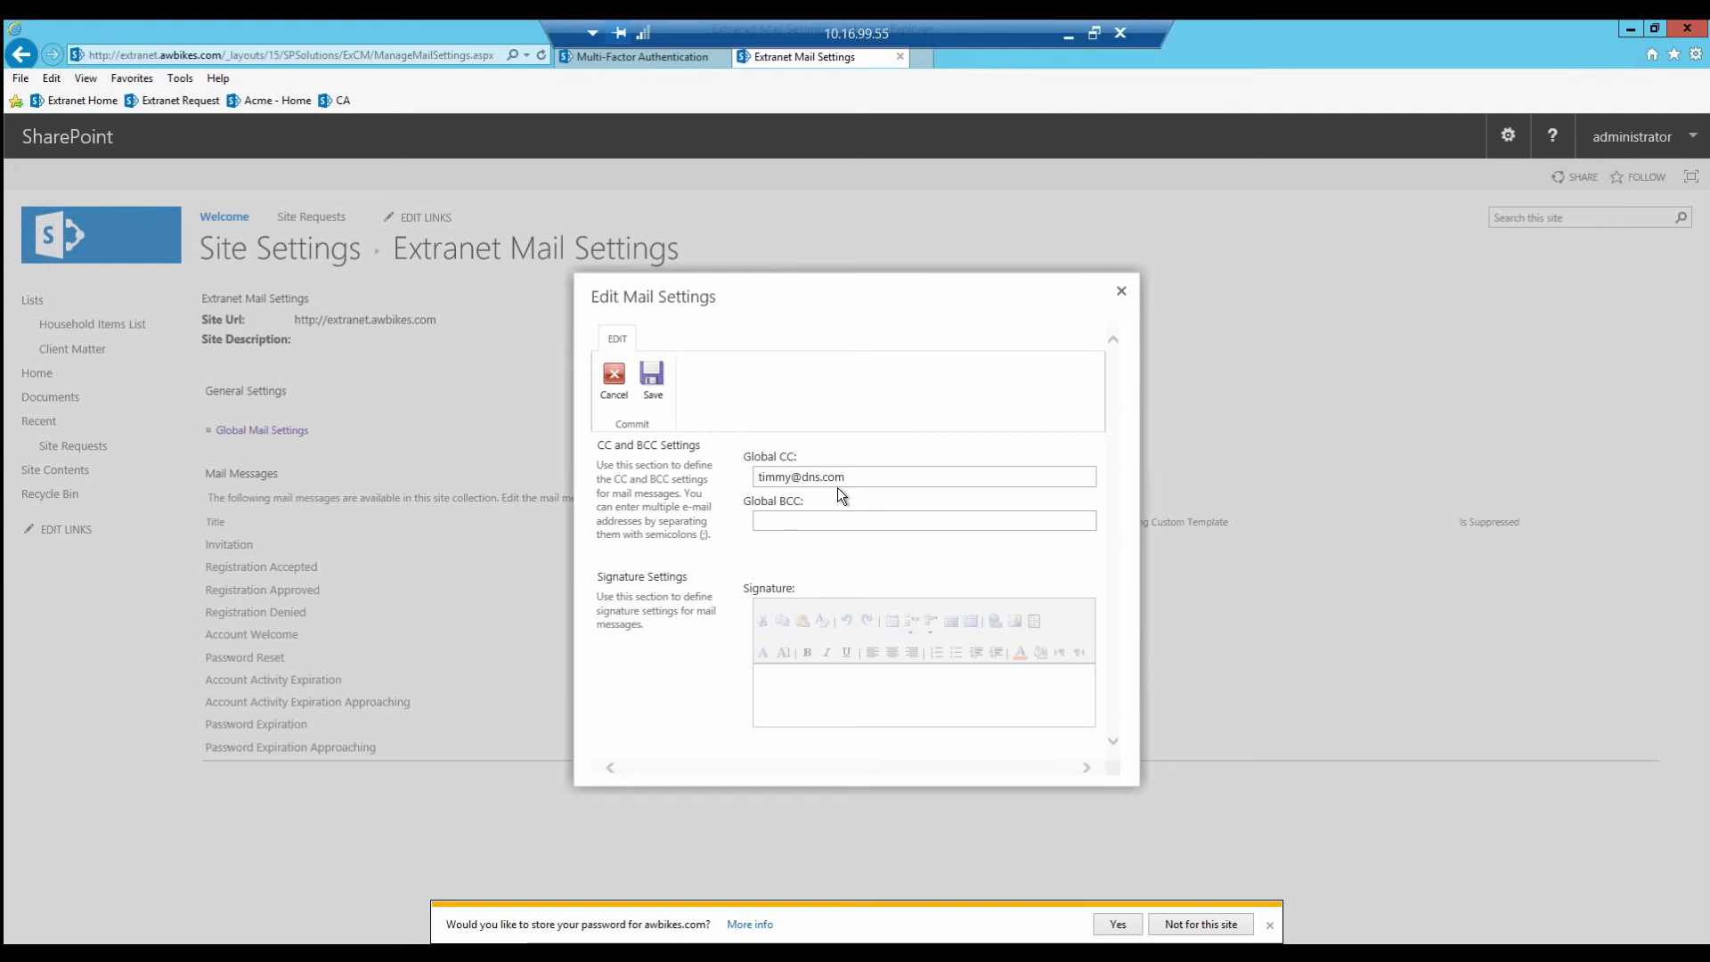
click(796, 519)
Step: Allow invitations with a 3 Days expiration in the site's invitation registration settings
click(1122, 293)
click(1507, 136)
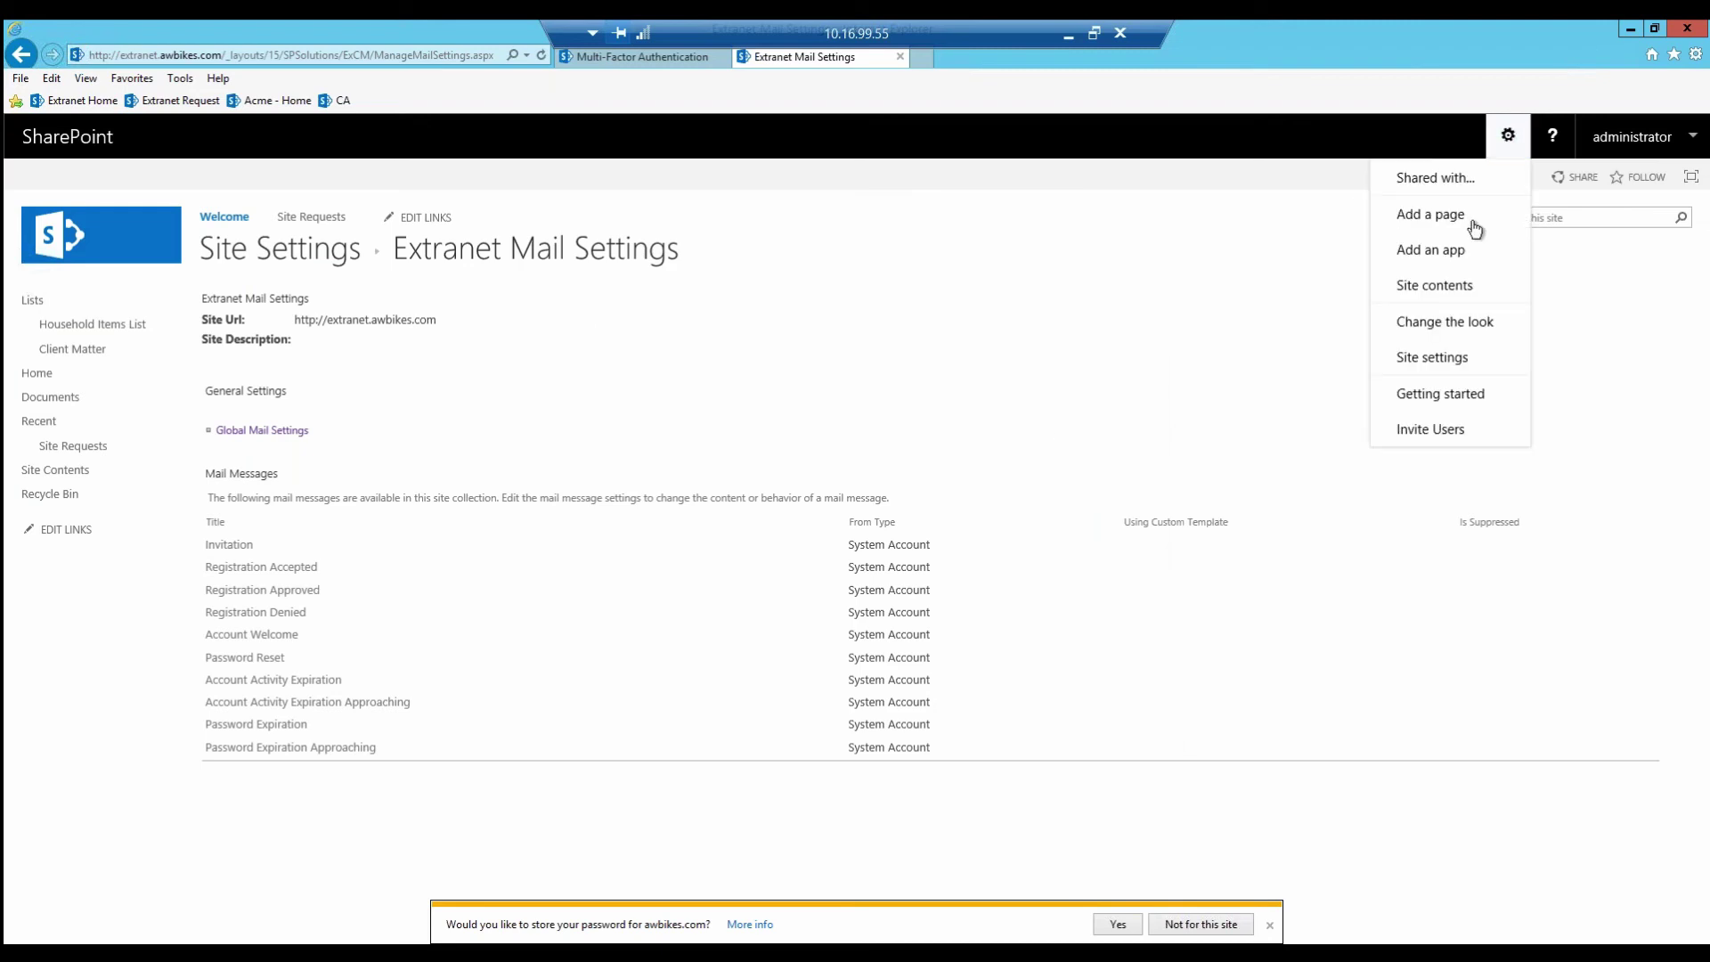
click(1435, 356)
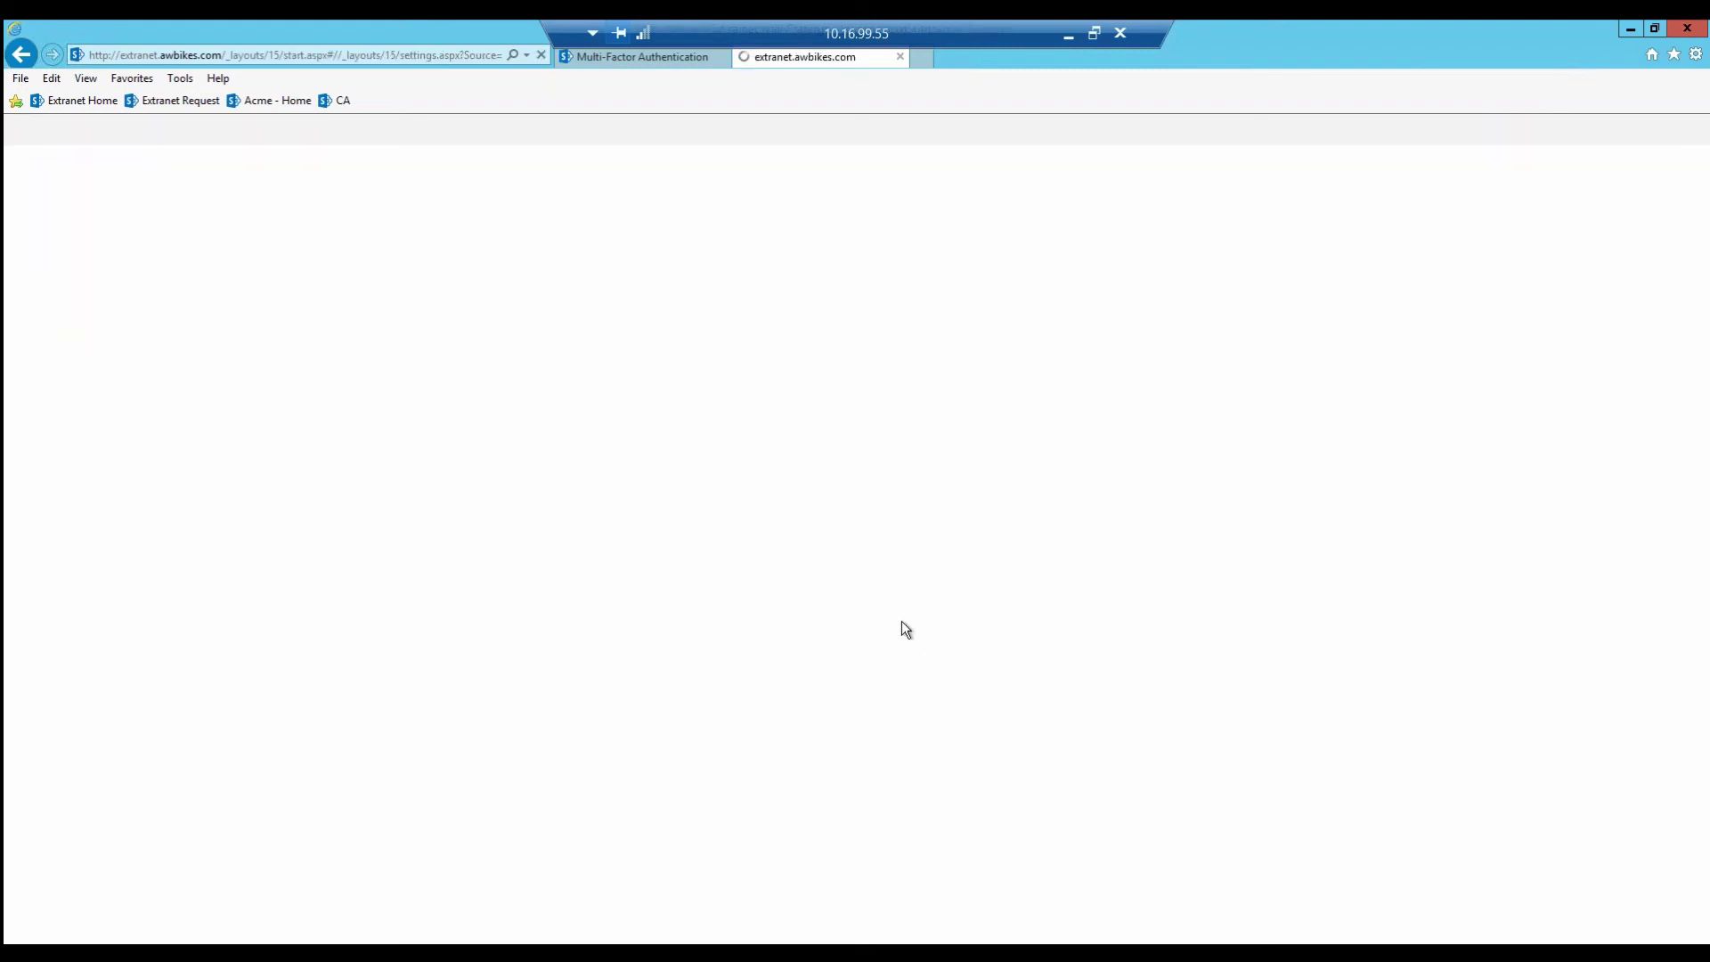
scroll(868, 612, down, 3)
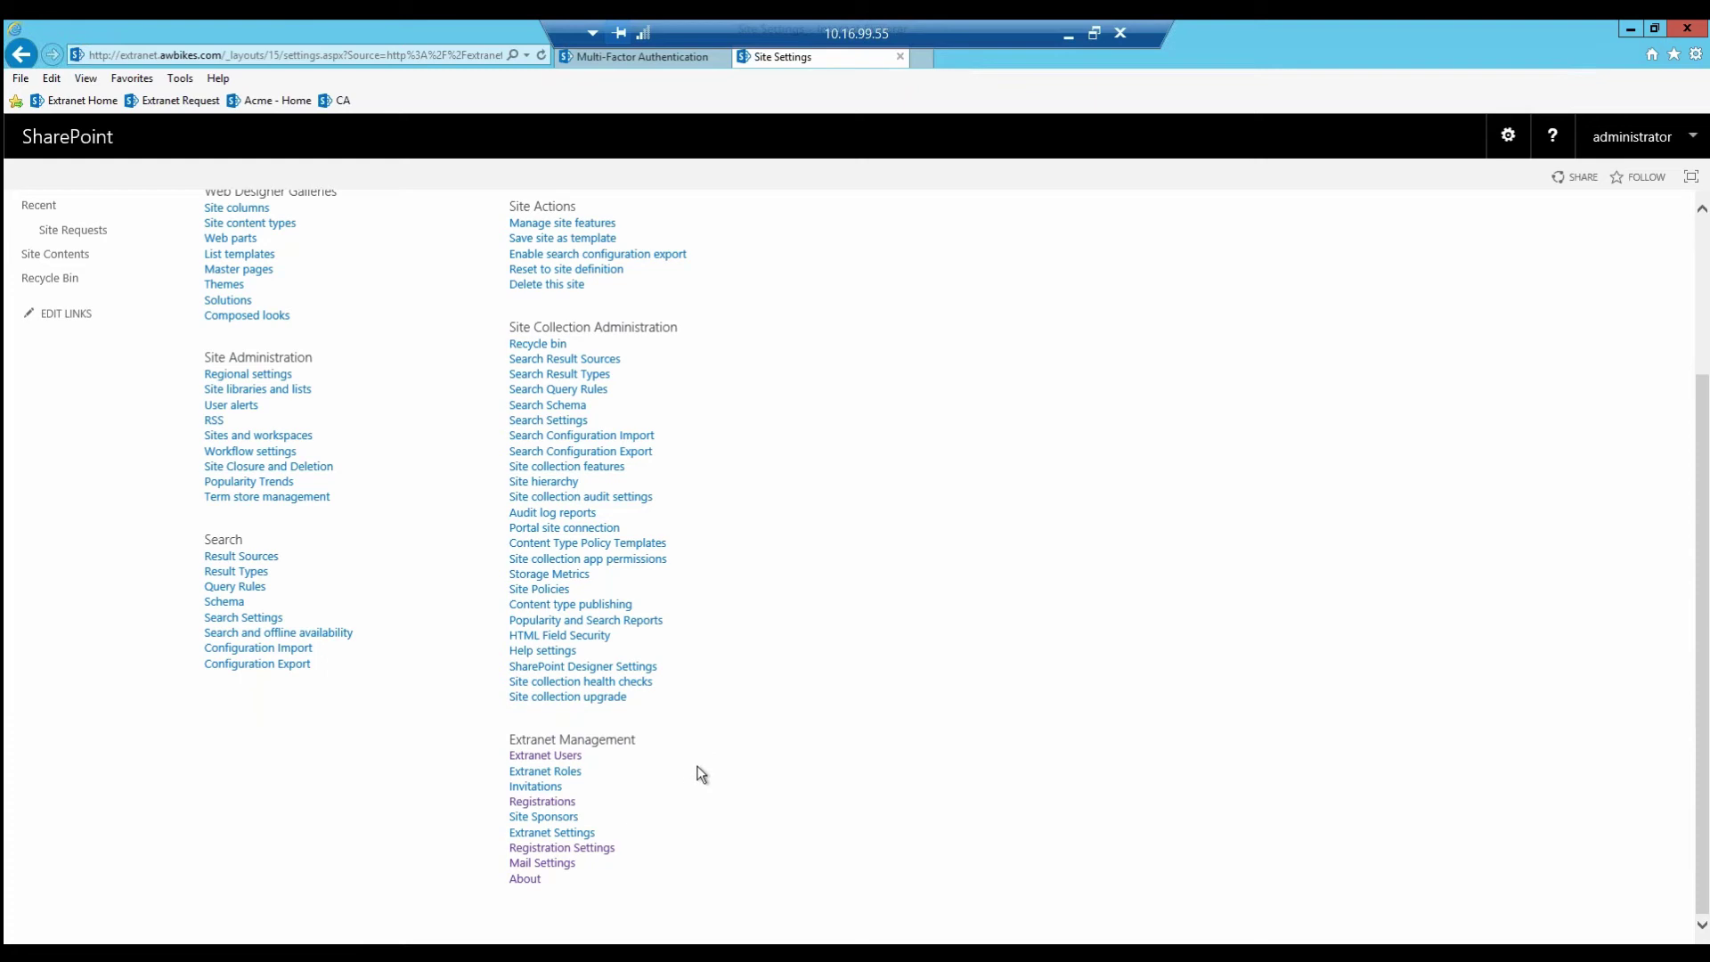
click(582, 854)
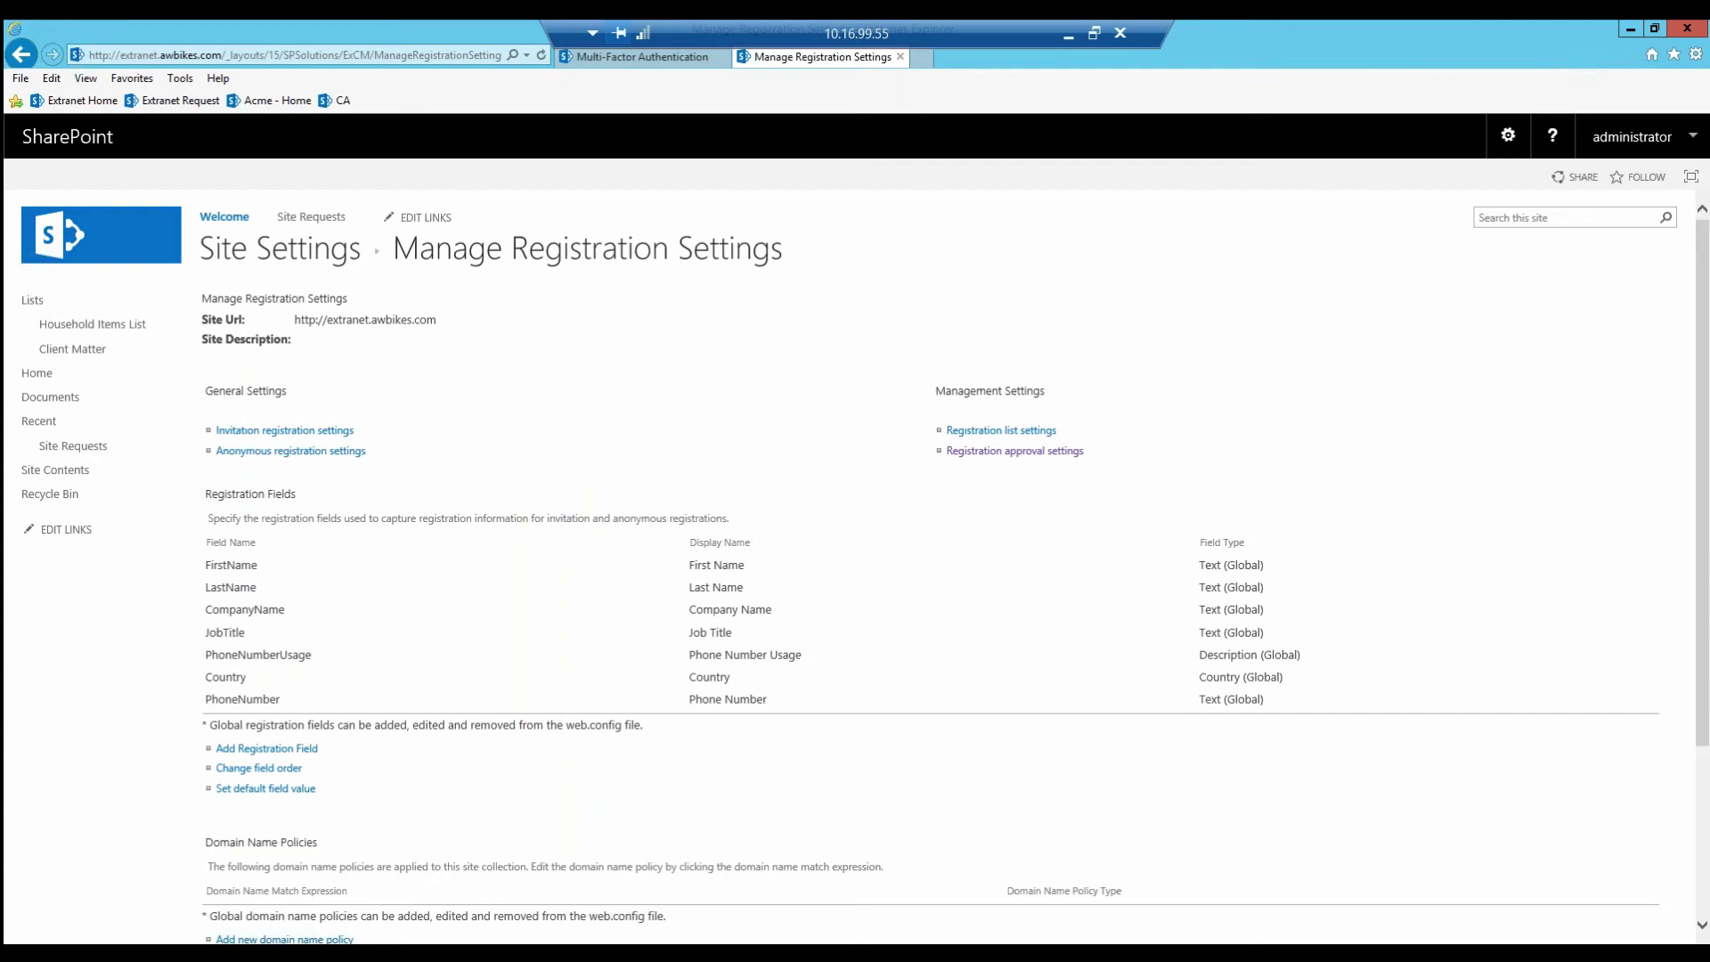
click(287, 431)
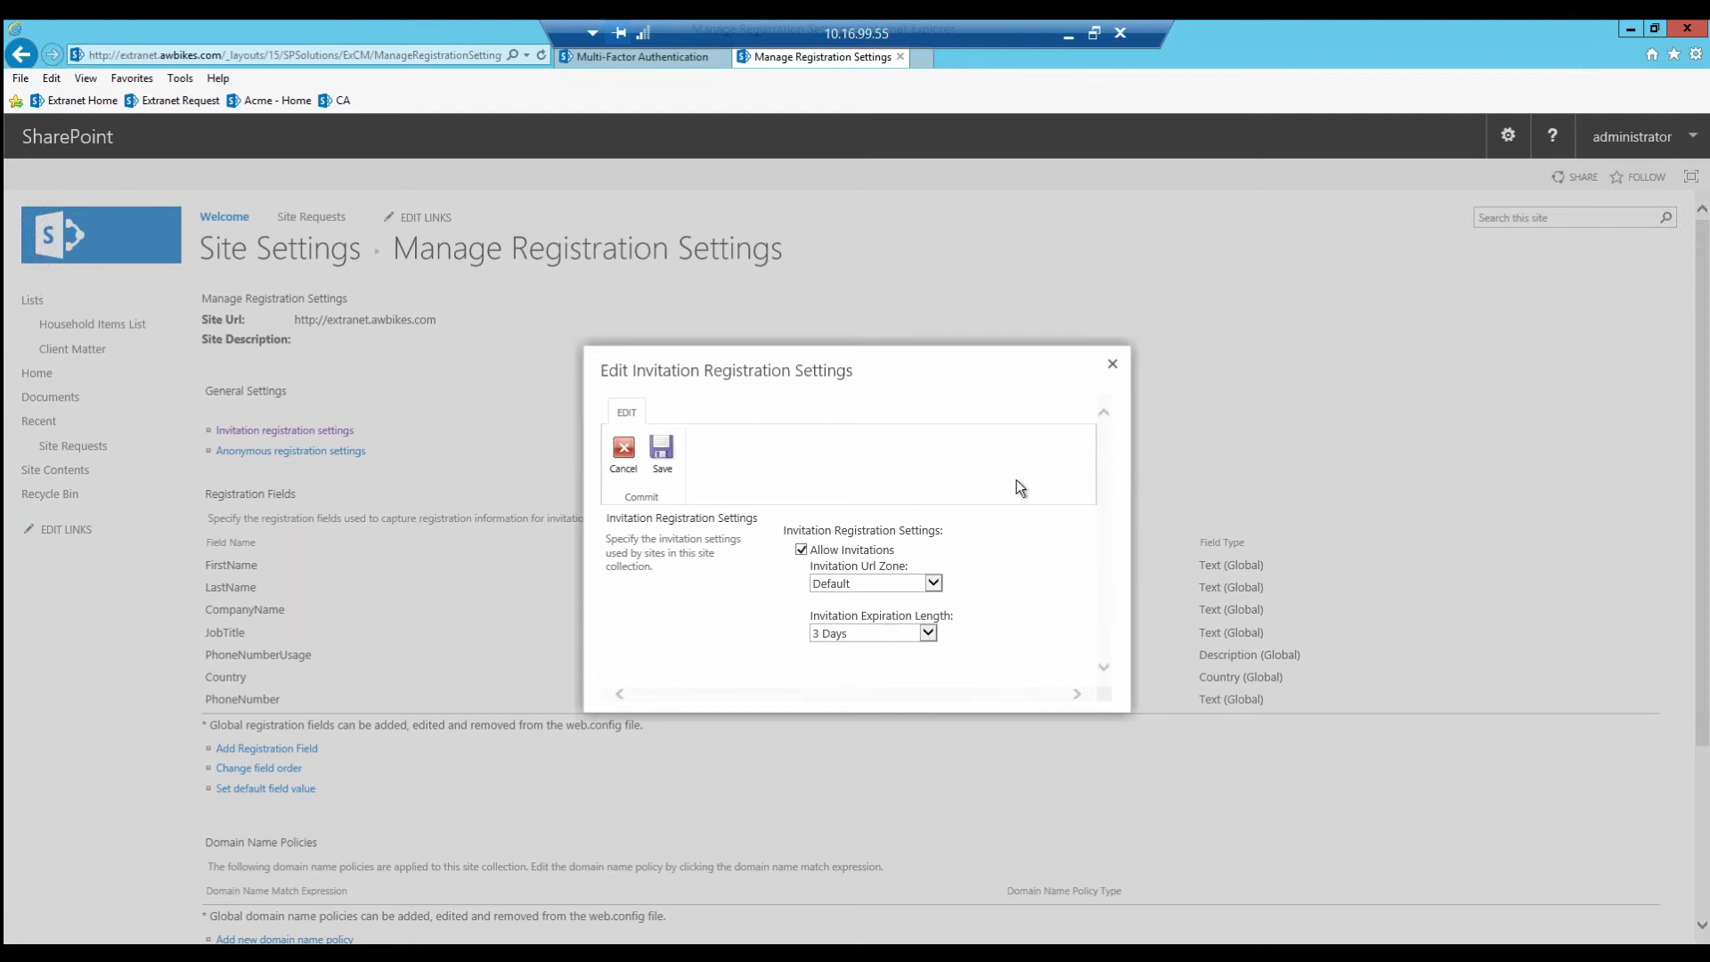
click(1112, 367)
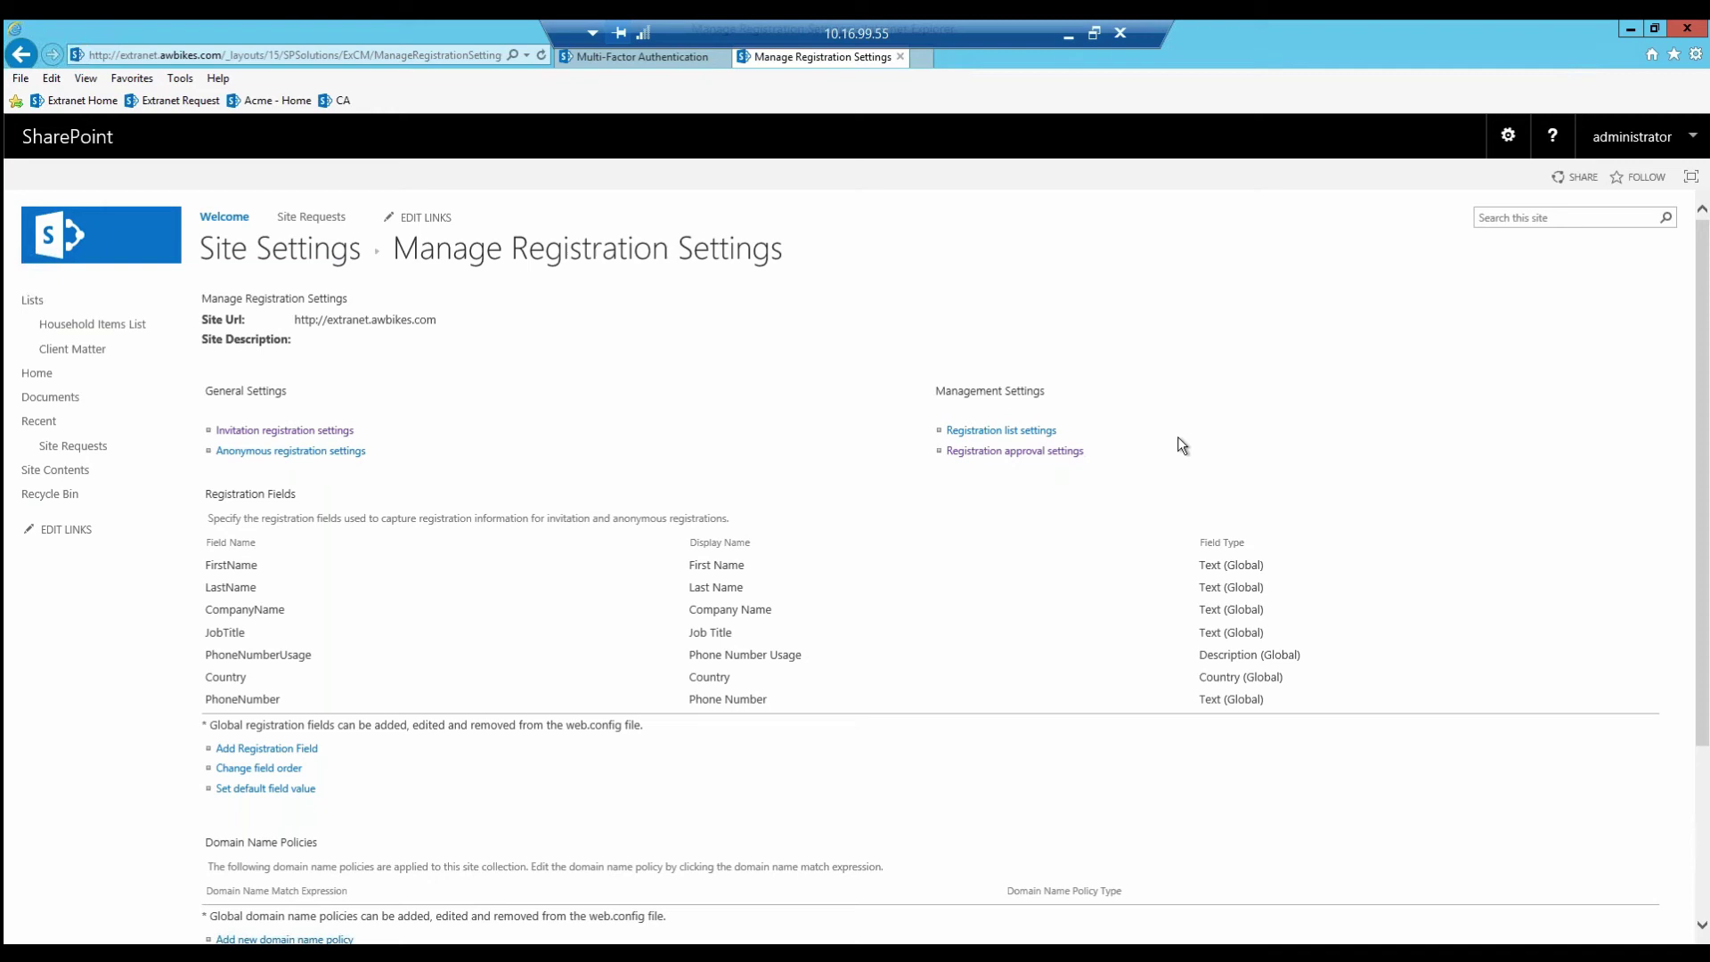
Step: Send a new invitation to the invitee's external e-mail address and open the arrival alert
click(1508, 135)
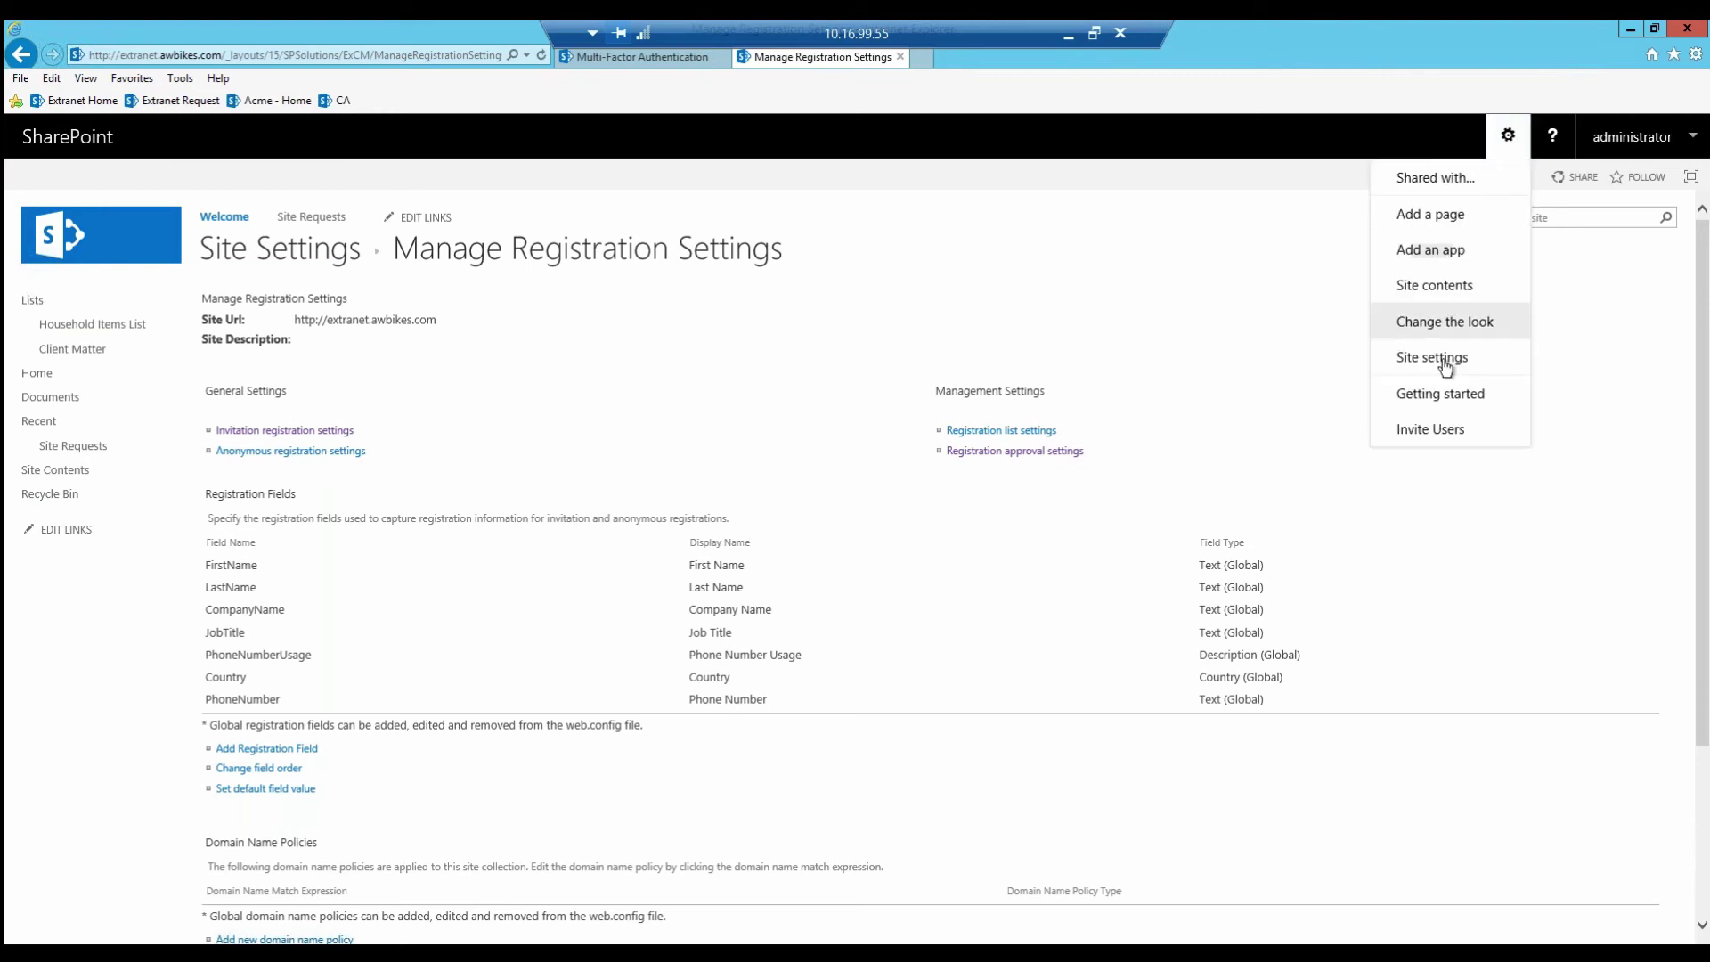
click(1437, 431)
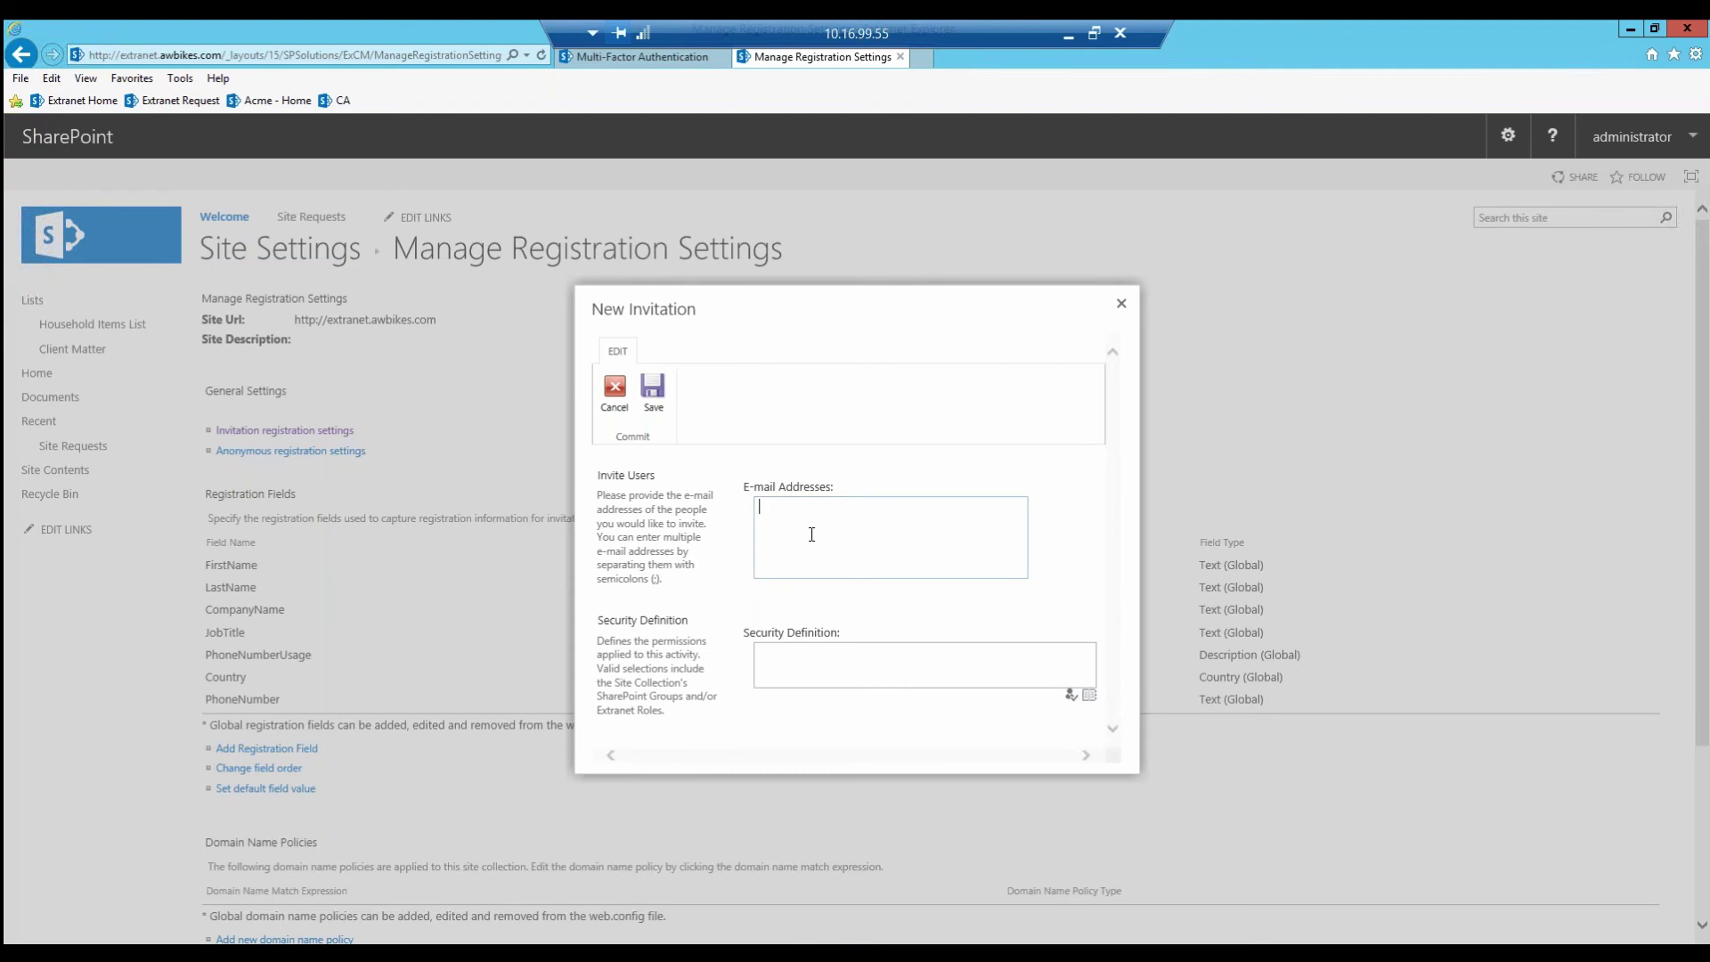
click(654, 391)
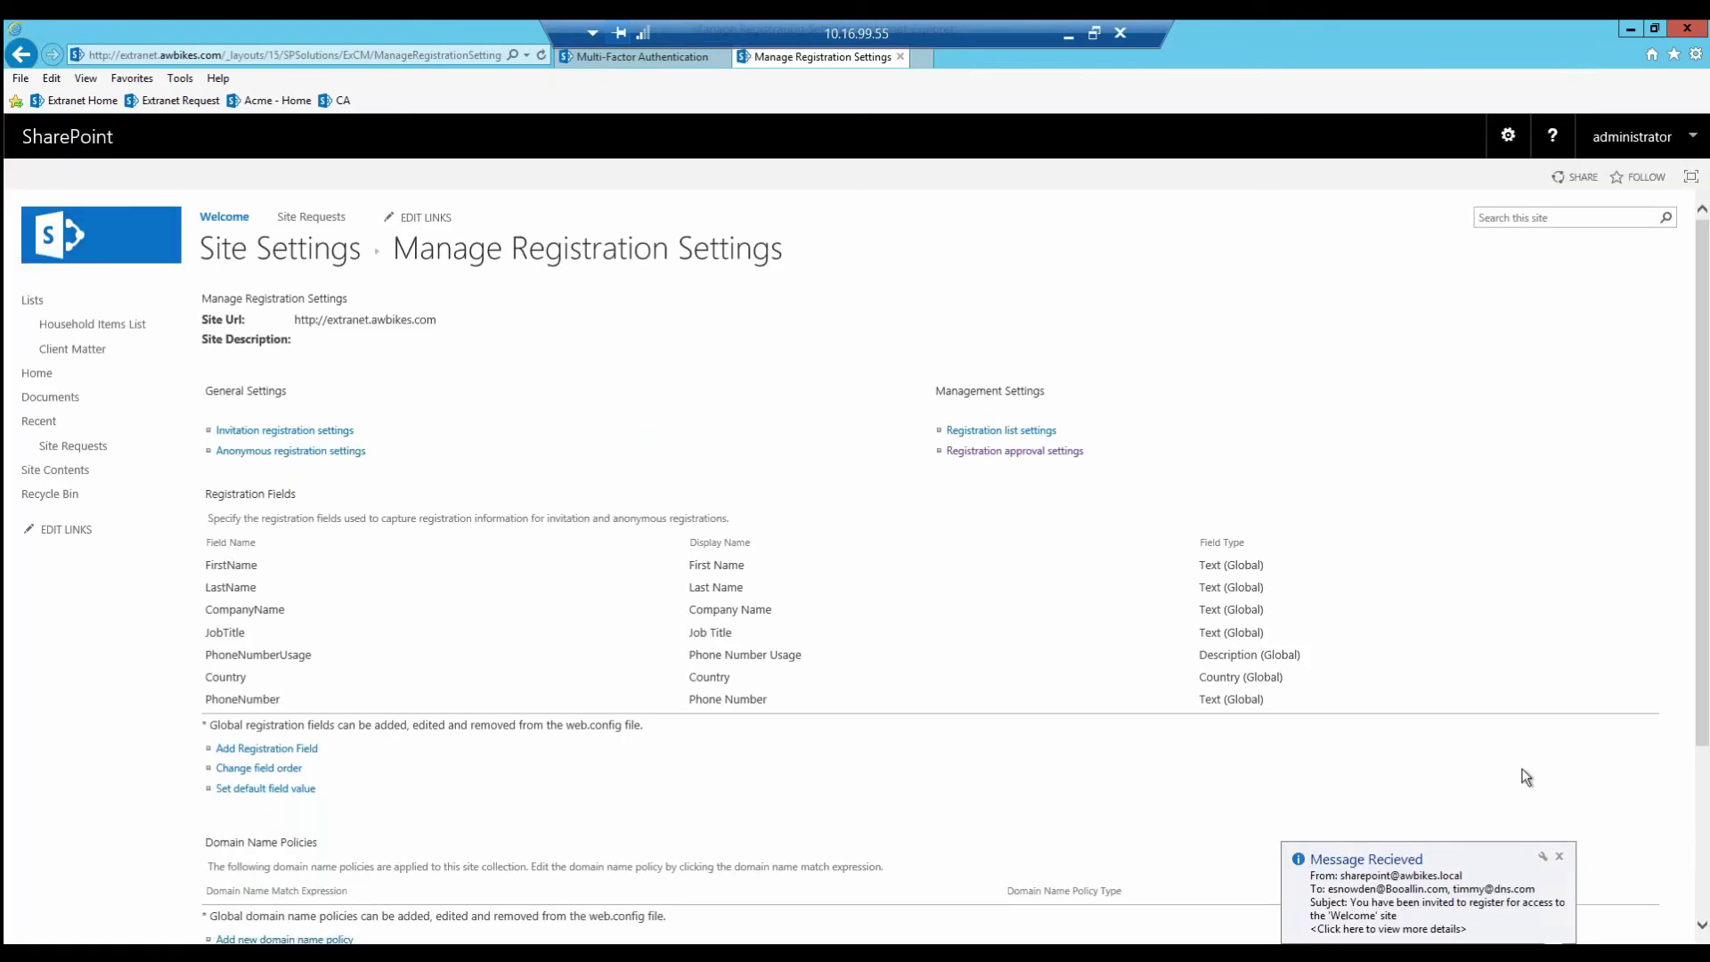
click(1535, 904)
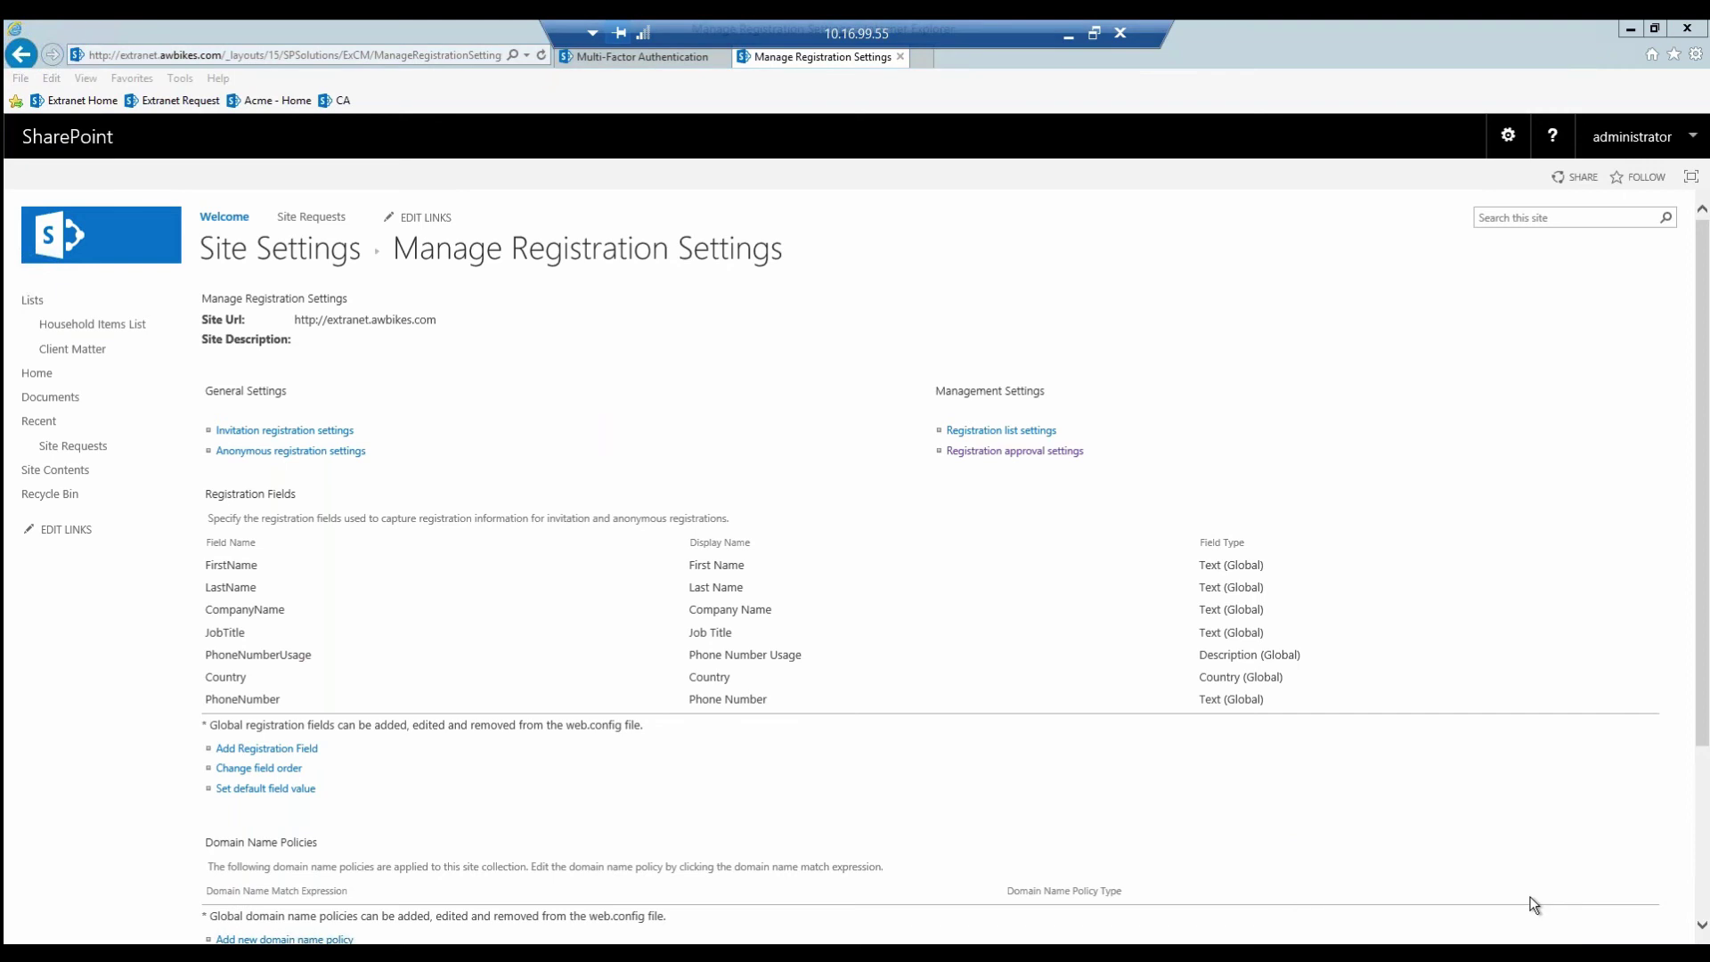
Step: Follow the Register link in the Outlook invitation for the 'Welcome' site
click(1630, 29)
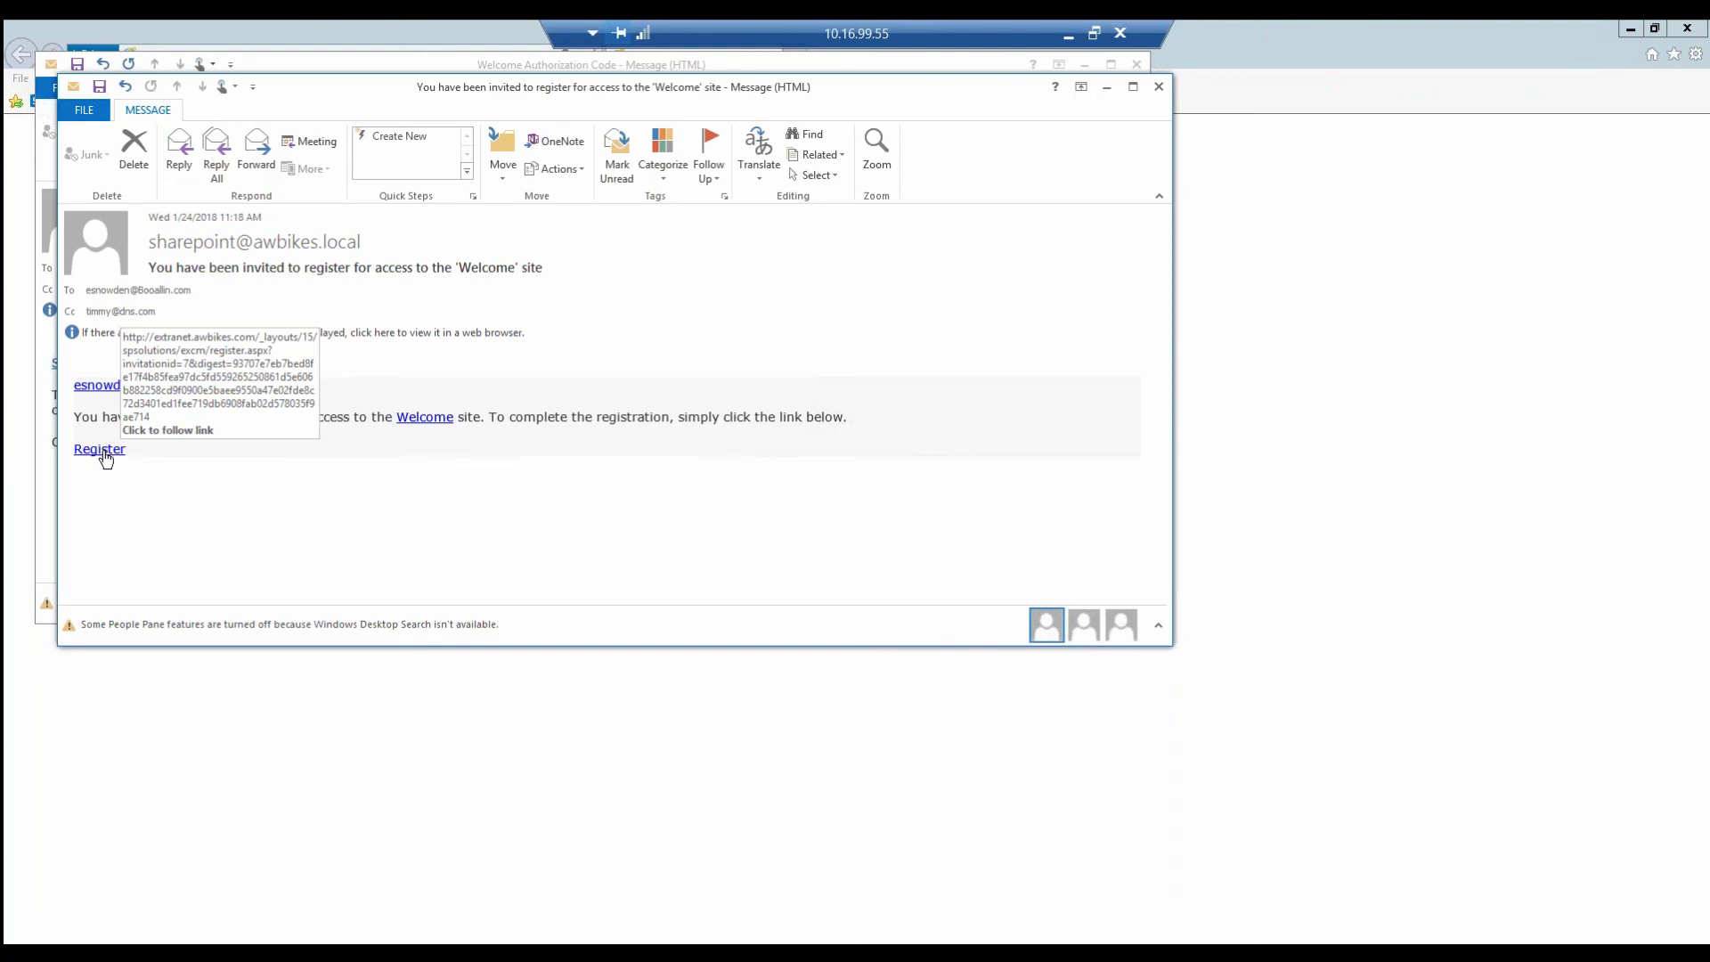
click(104, 457)
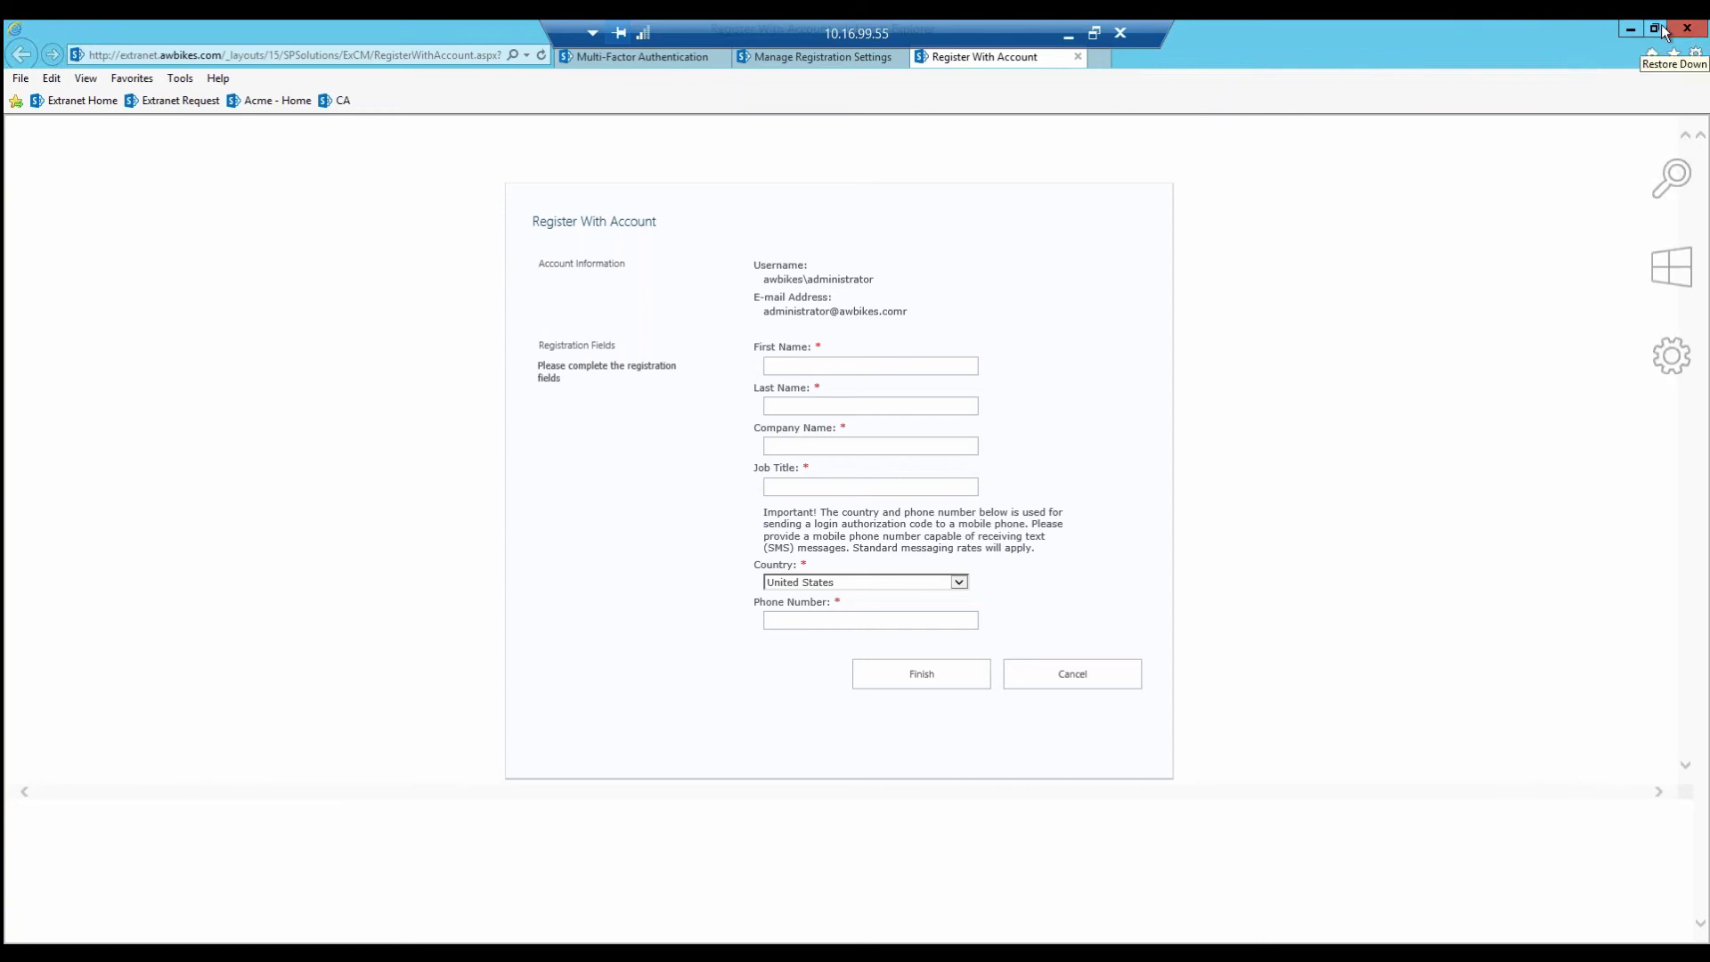
click(1631, 29)
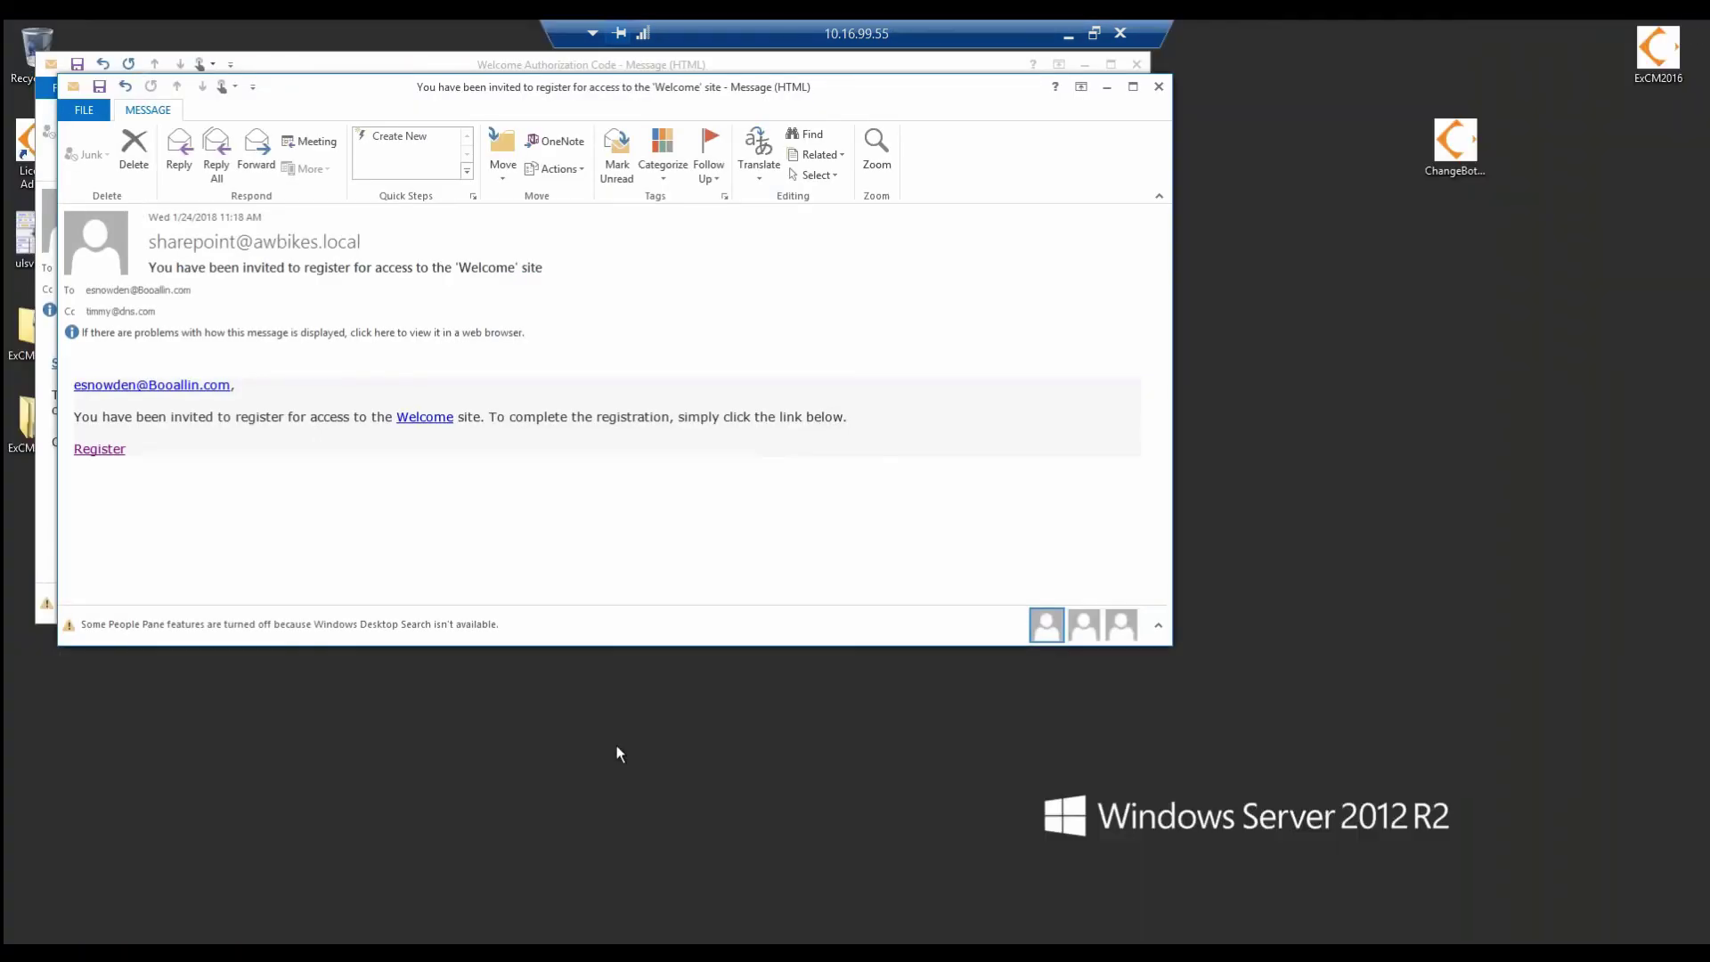
Step: Open the invitation e-mail's Register link in a new InPrivate Internet Explorer window
mouse_move(338, 926)
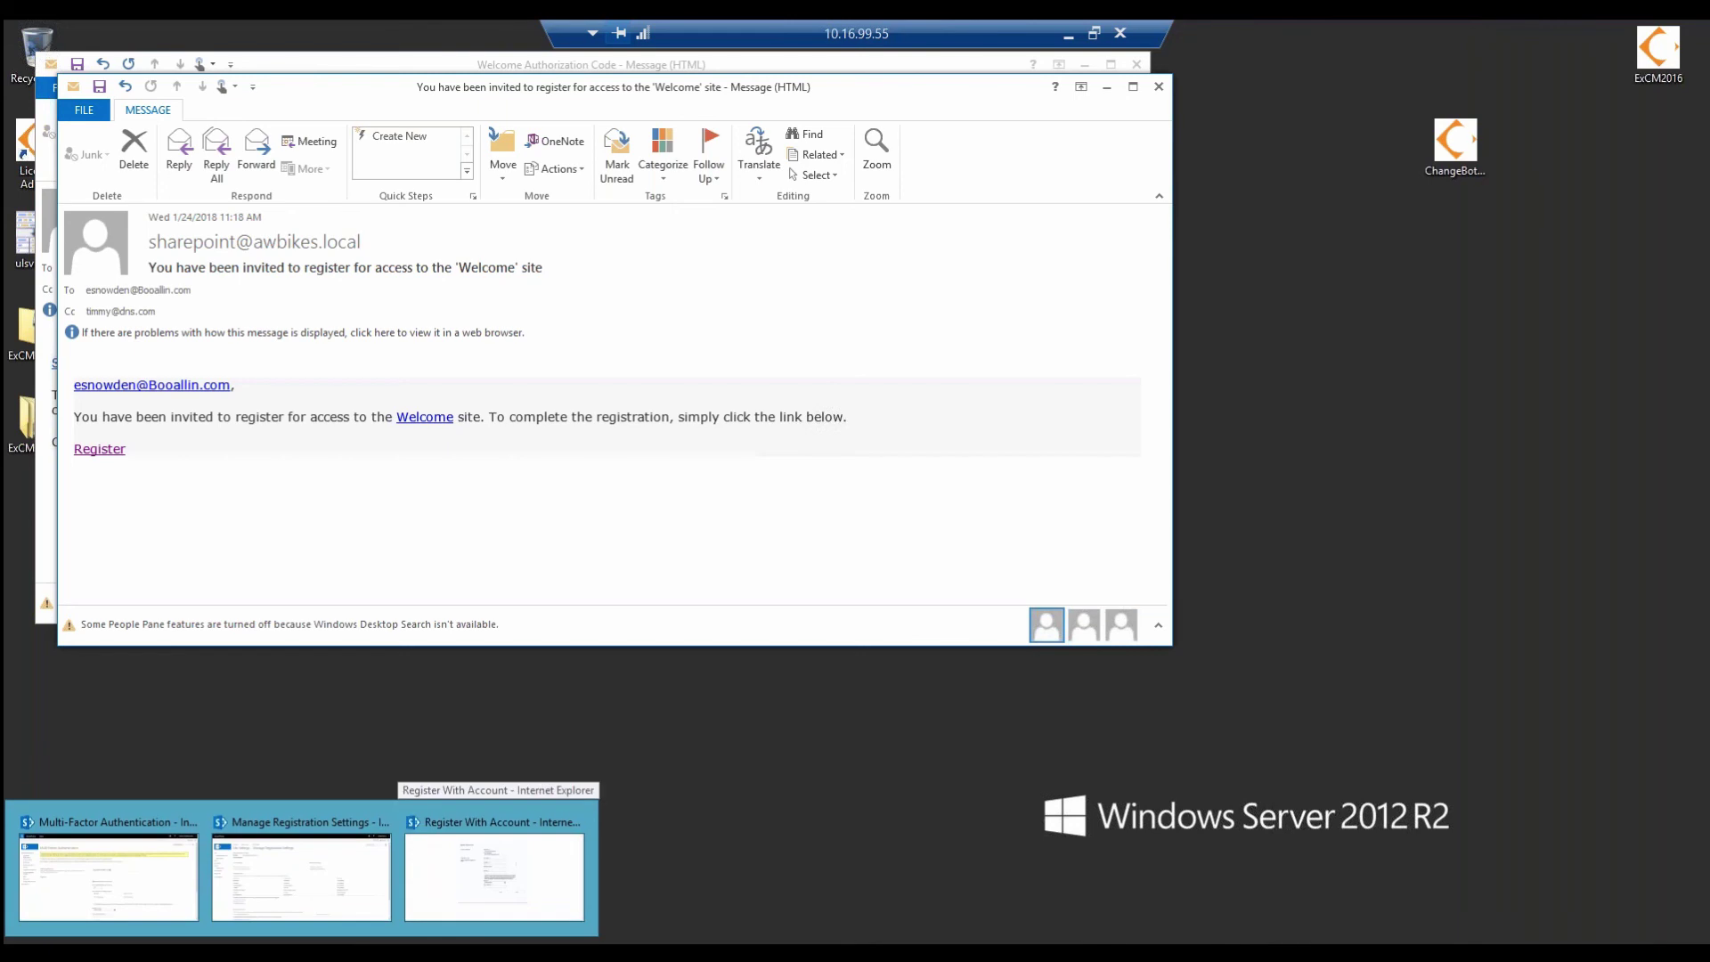
right_click(240, 940)
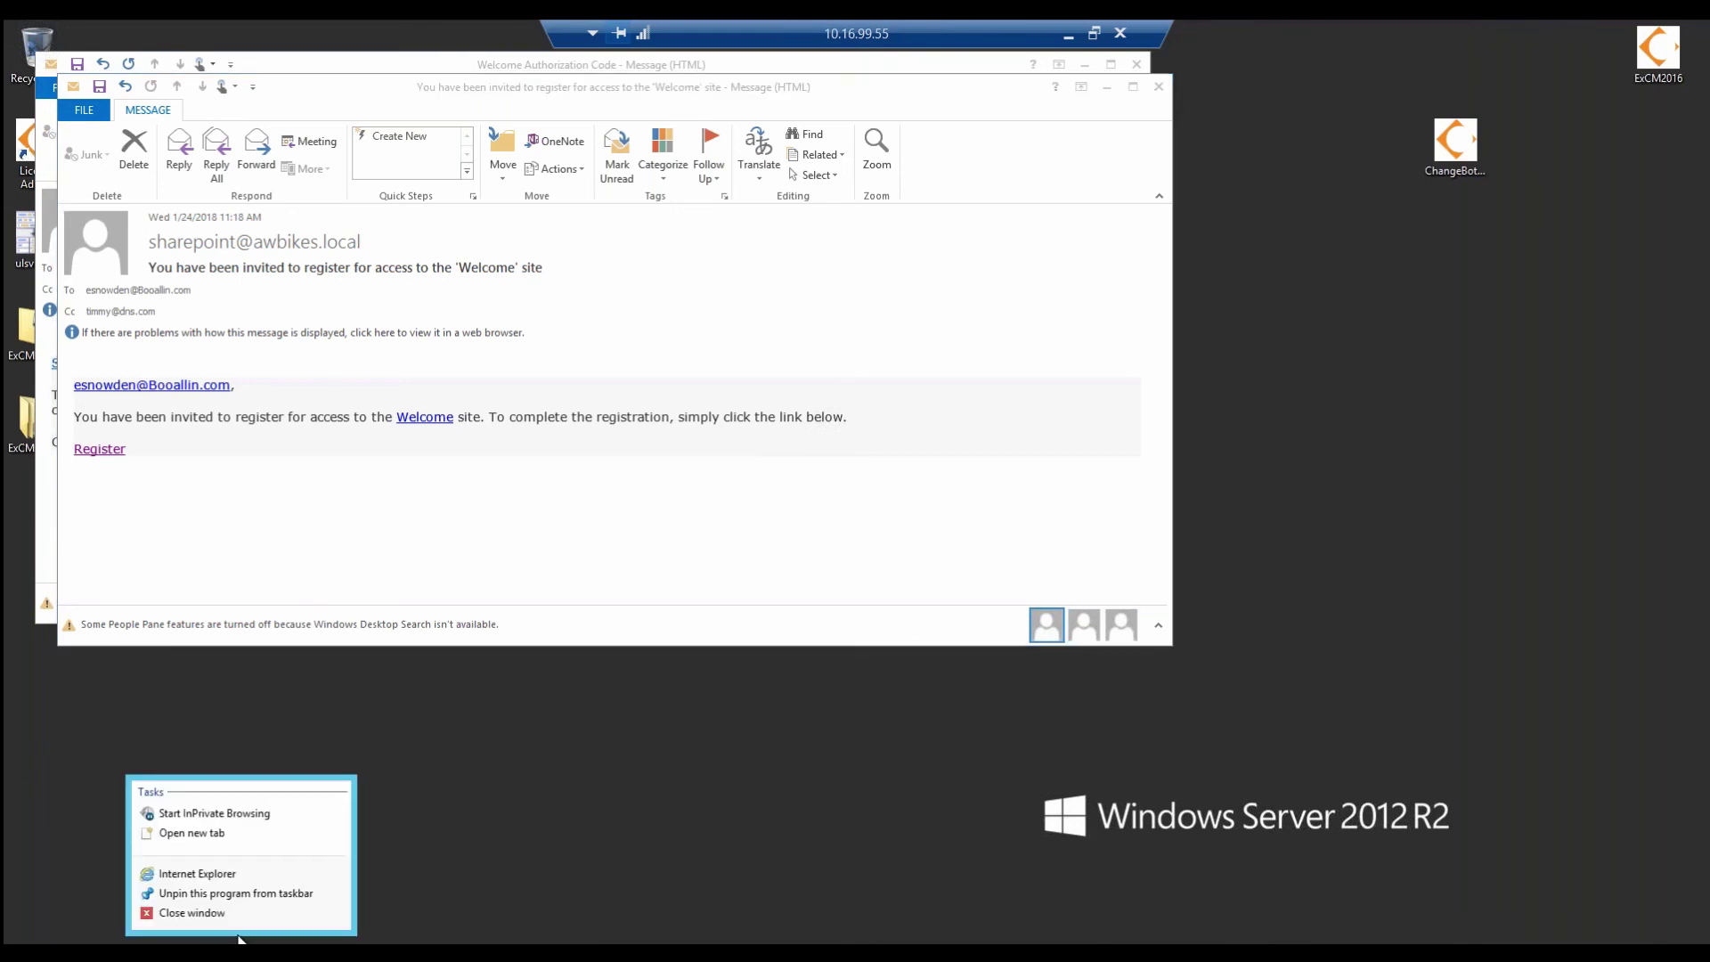
click(206, 811)
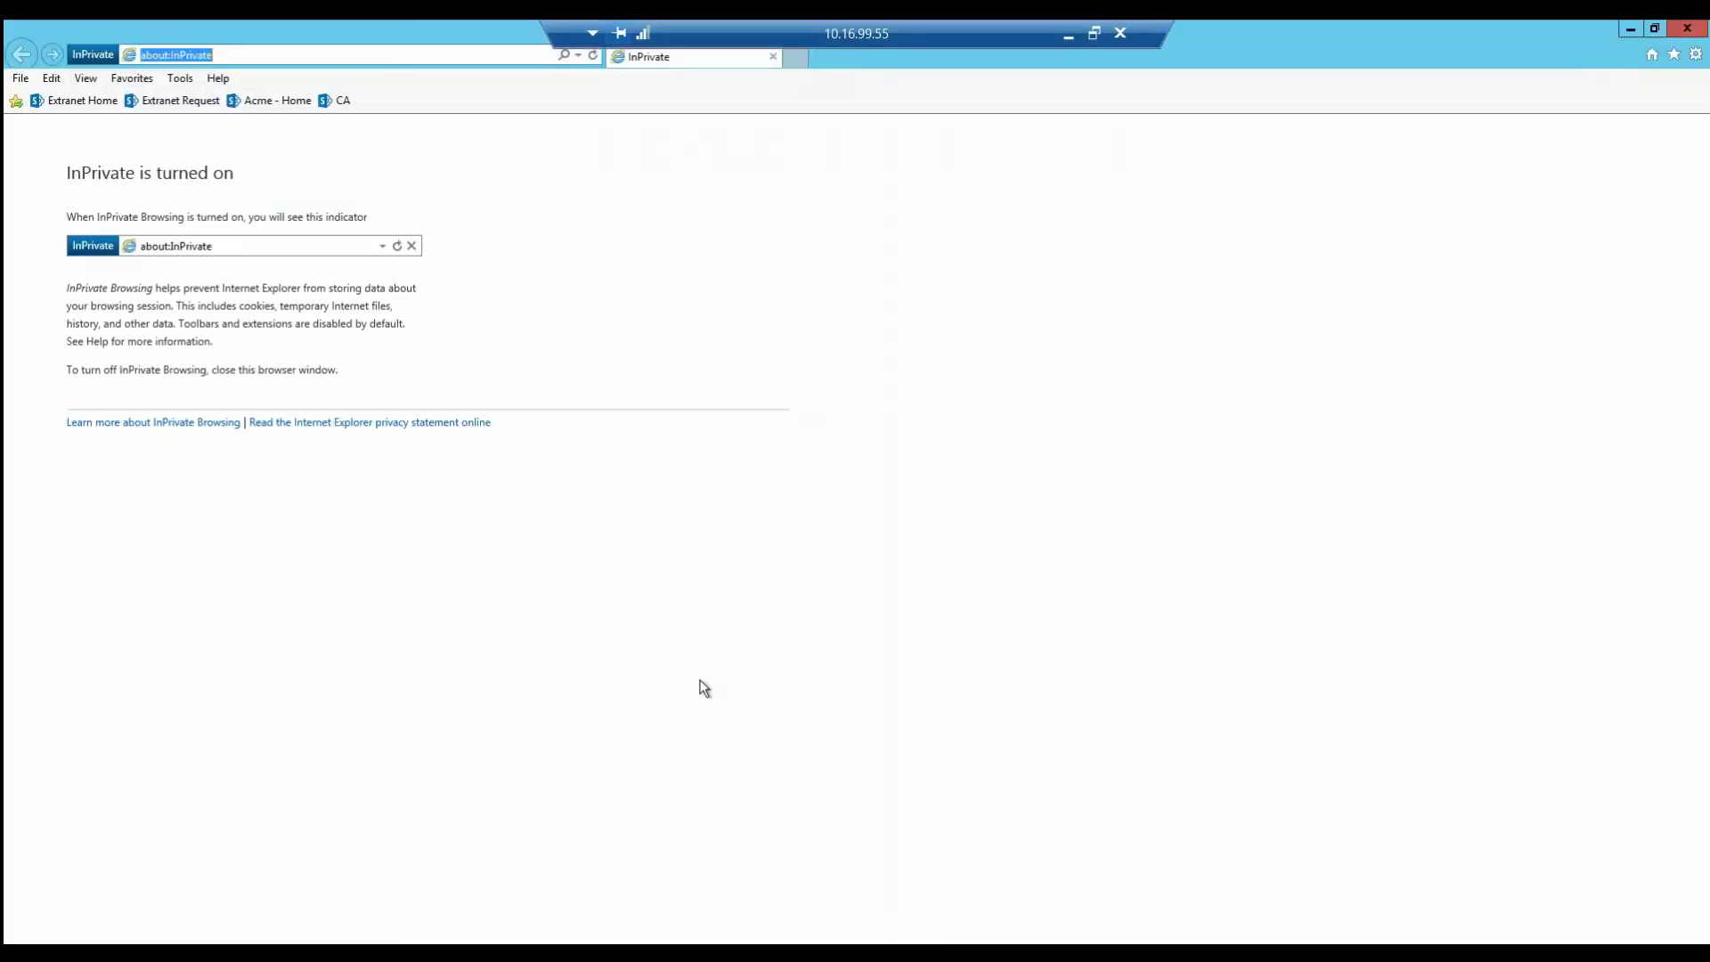
mouse_move(1114, 900)
click(1199, 879)
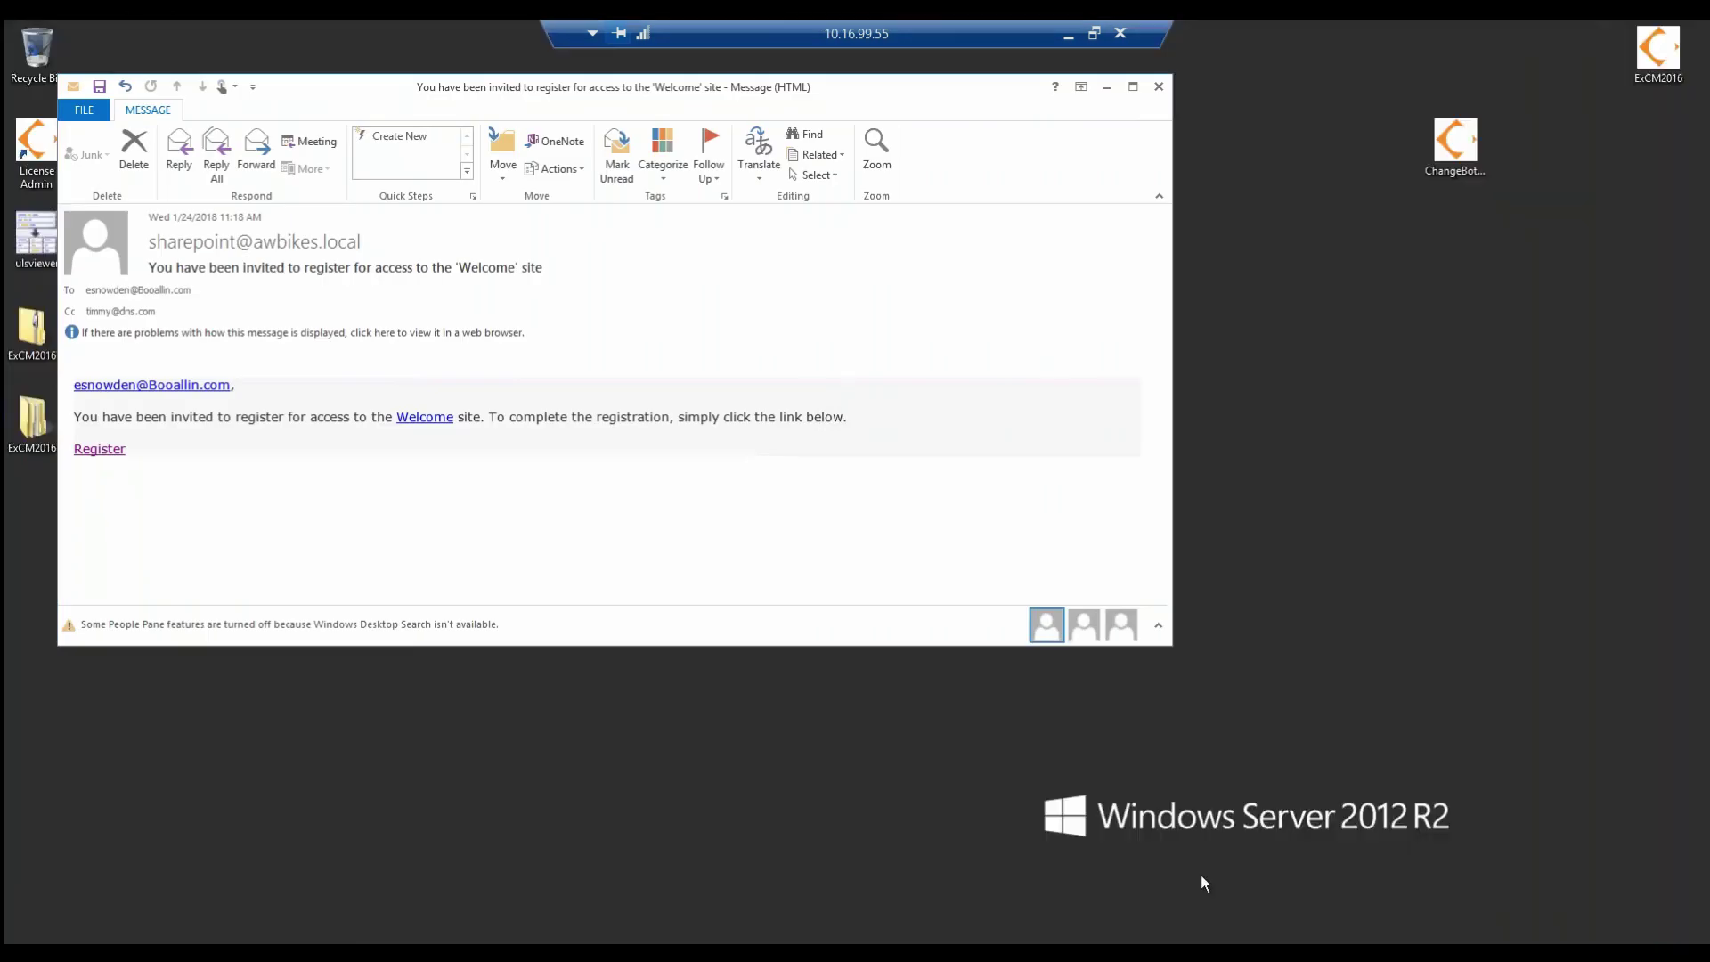
click(98, 450)
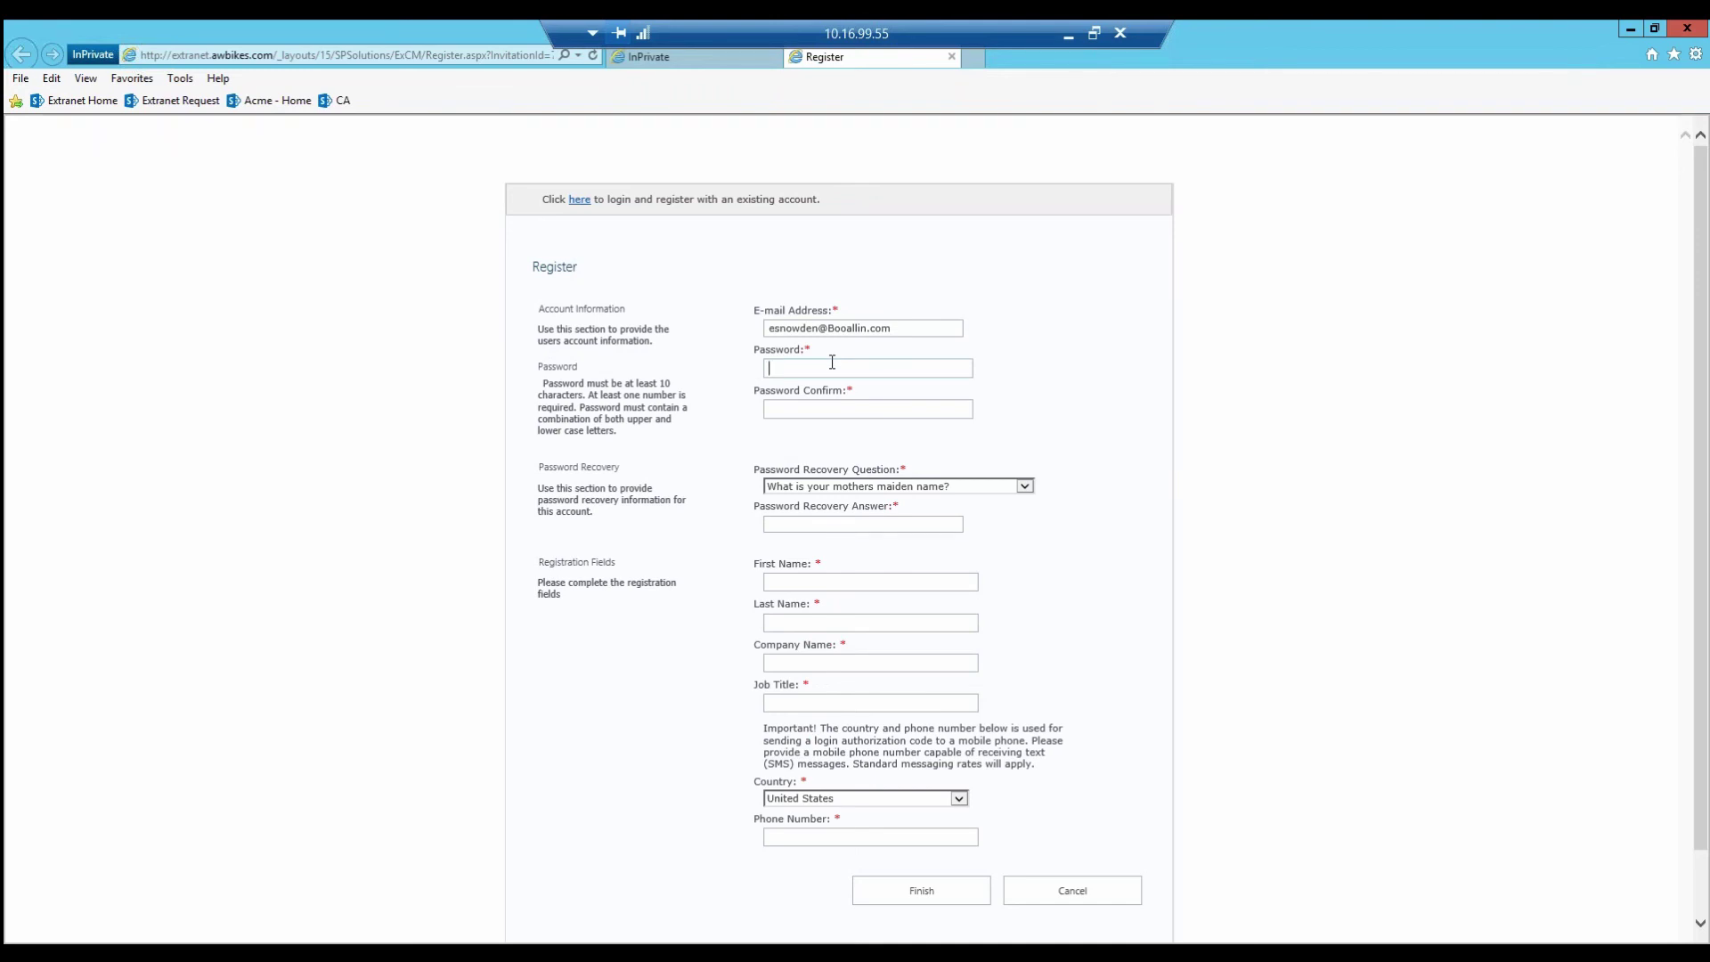
Step: Enter a 10-character password with mixed case and digits in the Register form's Password field
text(Pass)
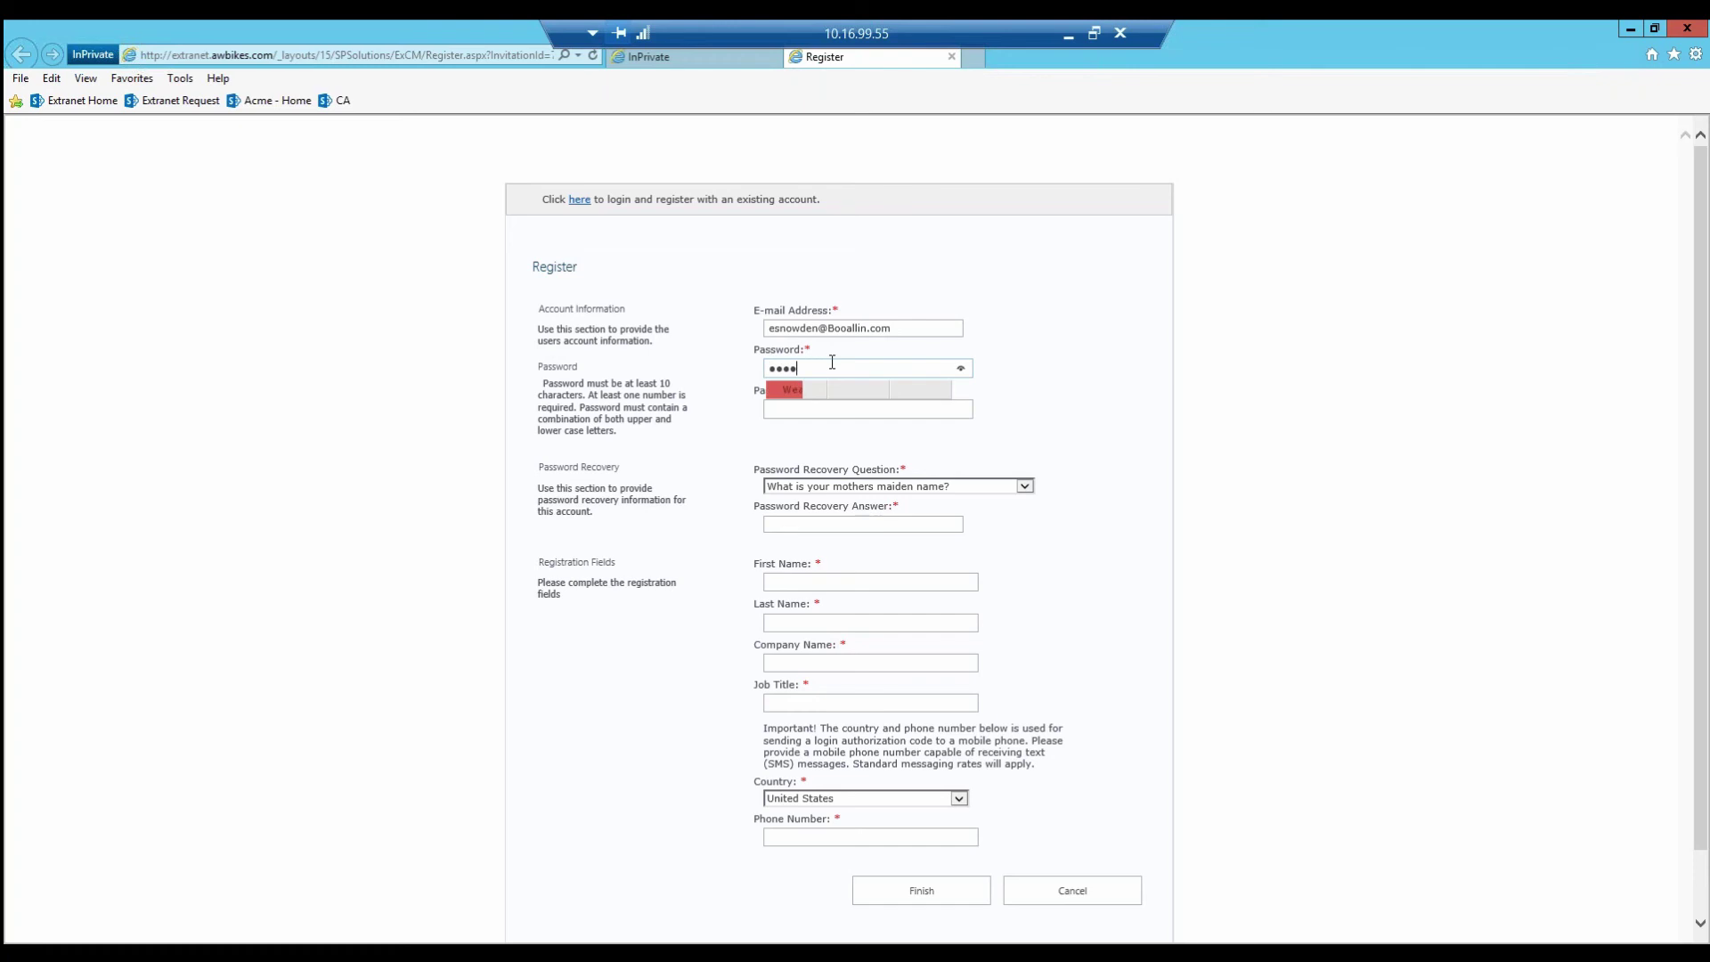
text(word12)
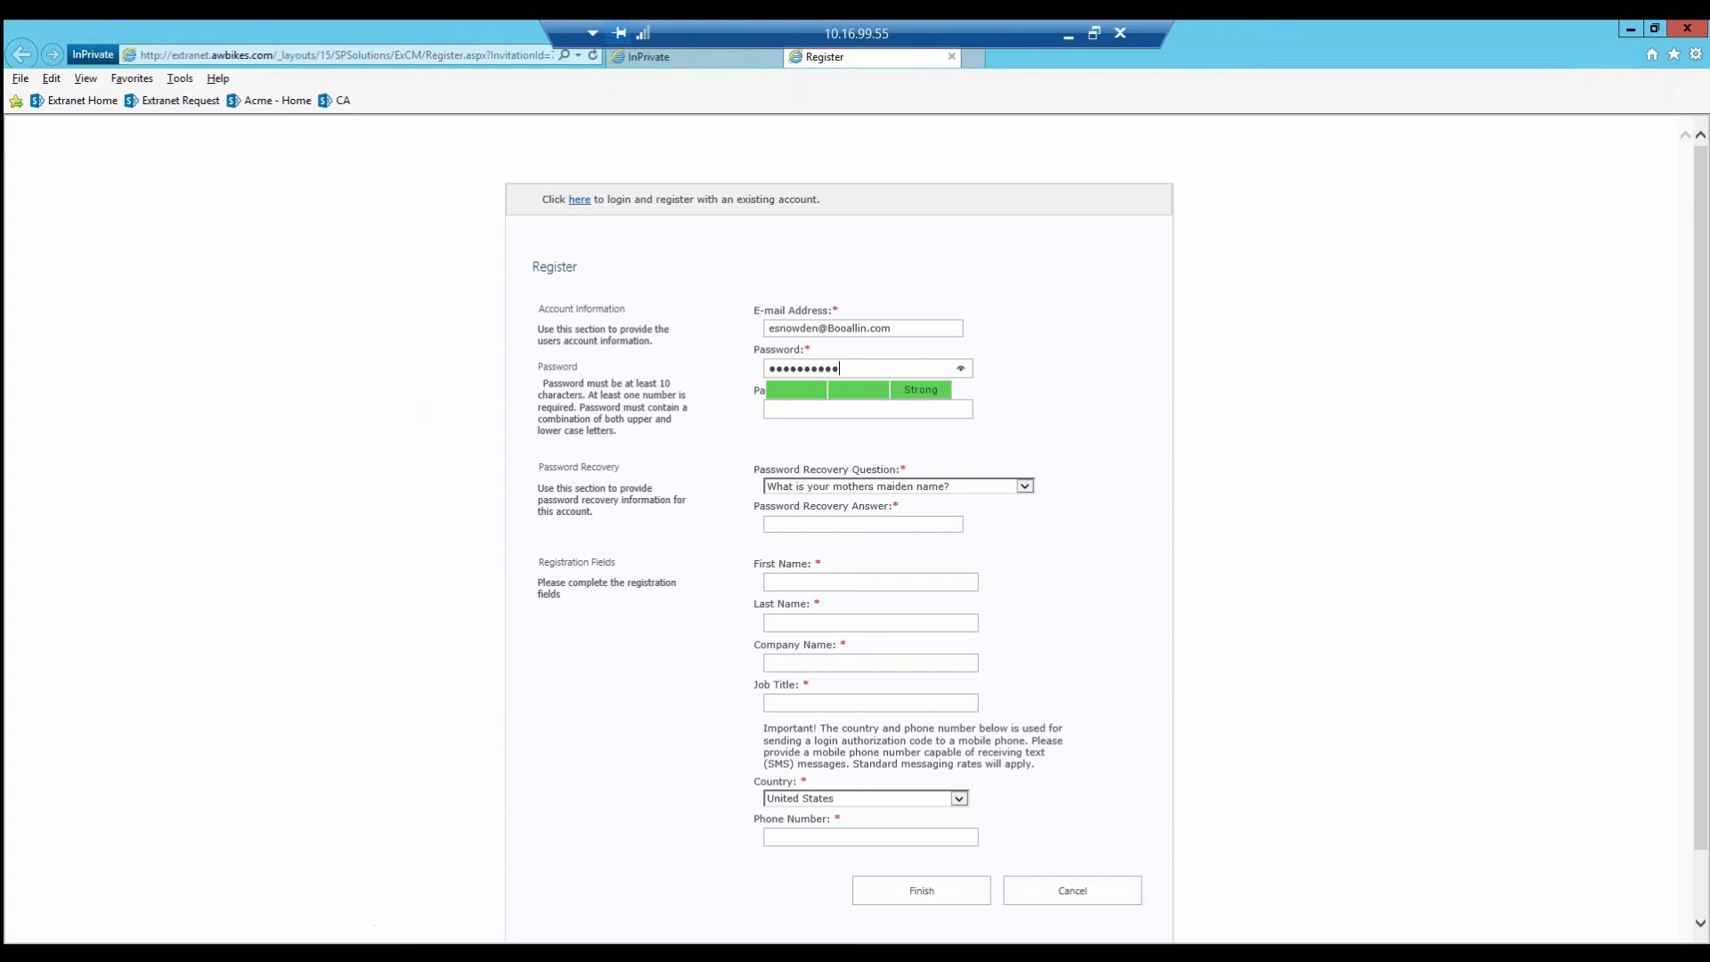
Step: Show the ExtranetDirectory dbo.aspnet_Membership table and highlight the first row's hashed Password value
key(alt+Tab)
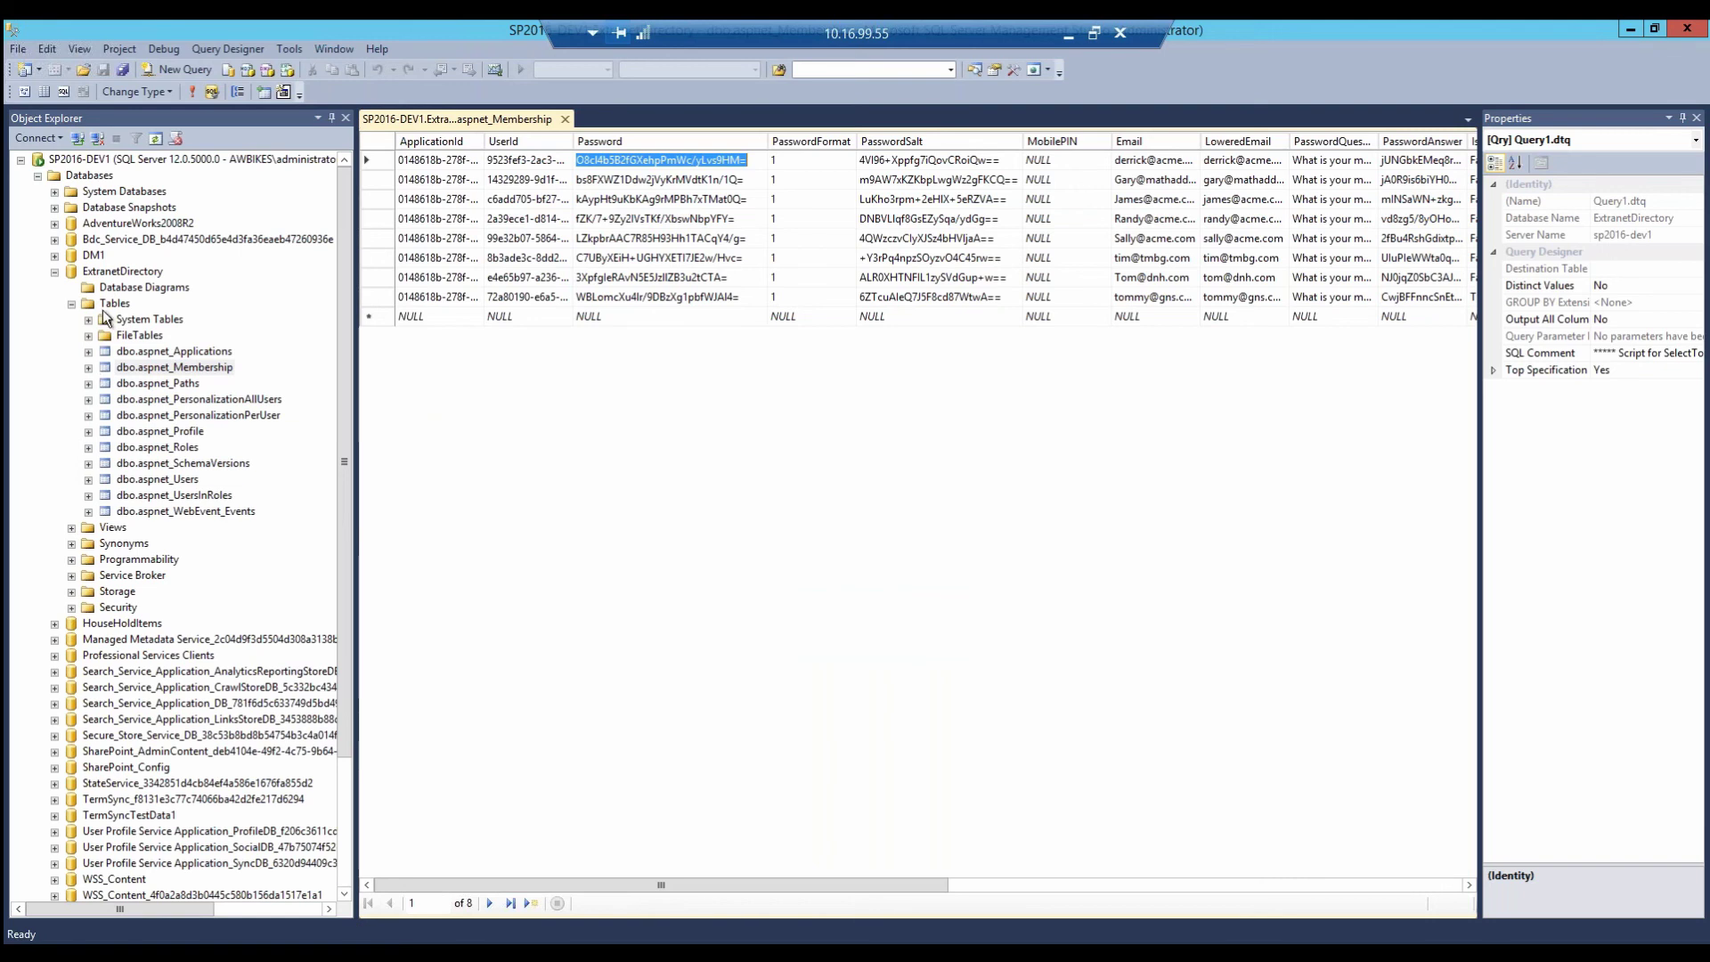
click(106, 279)
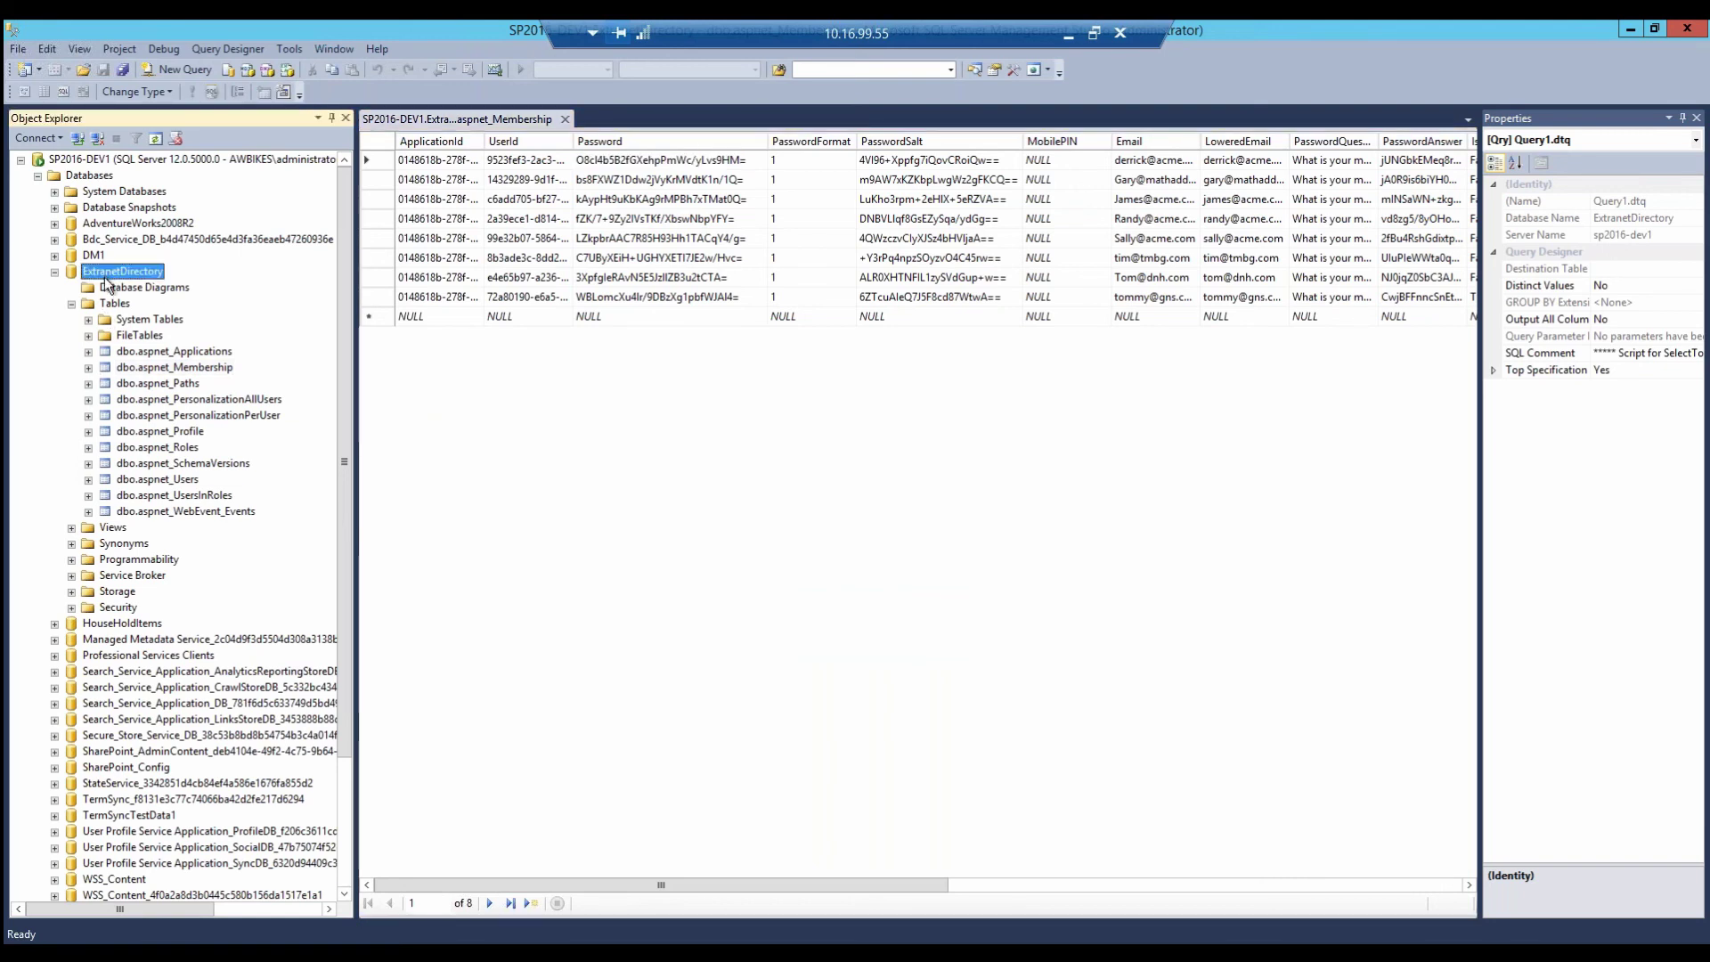
click(180, 368)
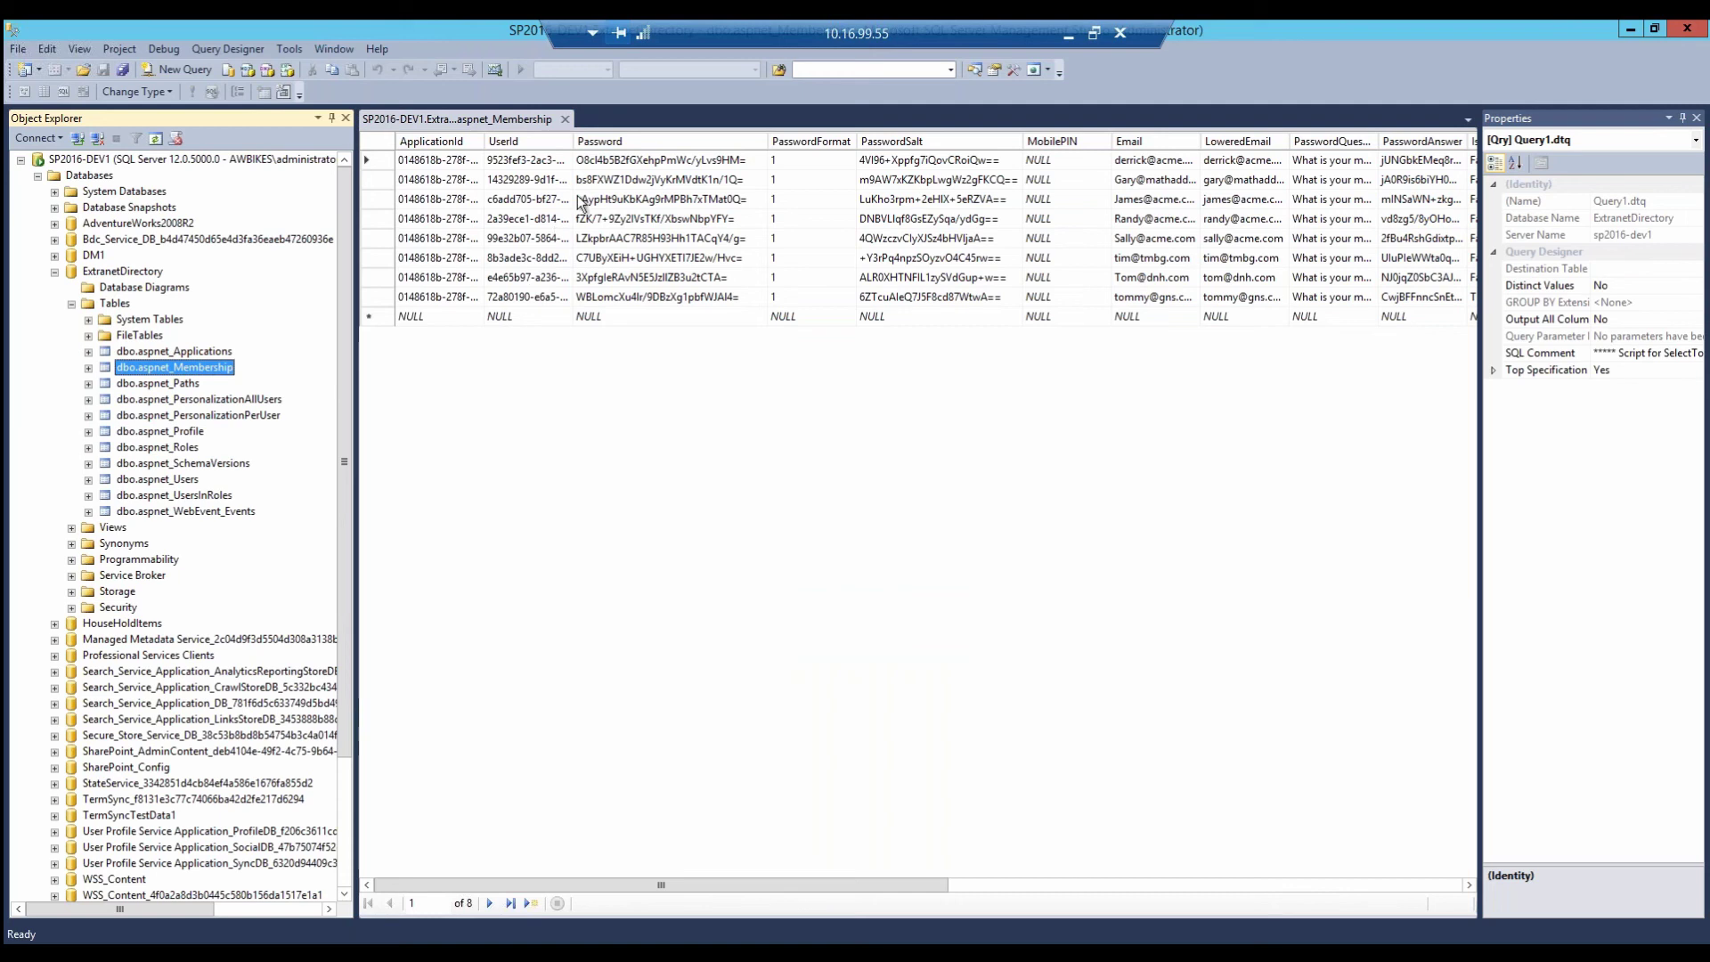
click(606, 162)
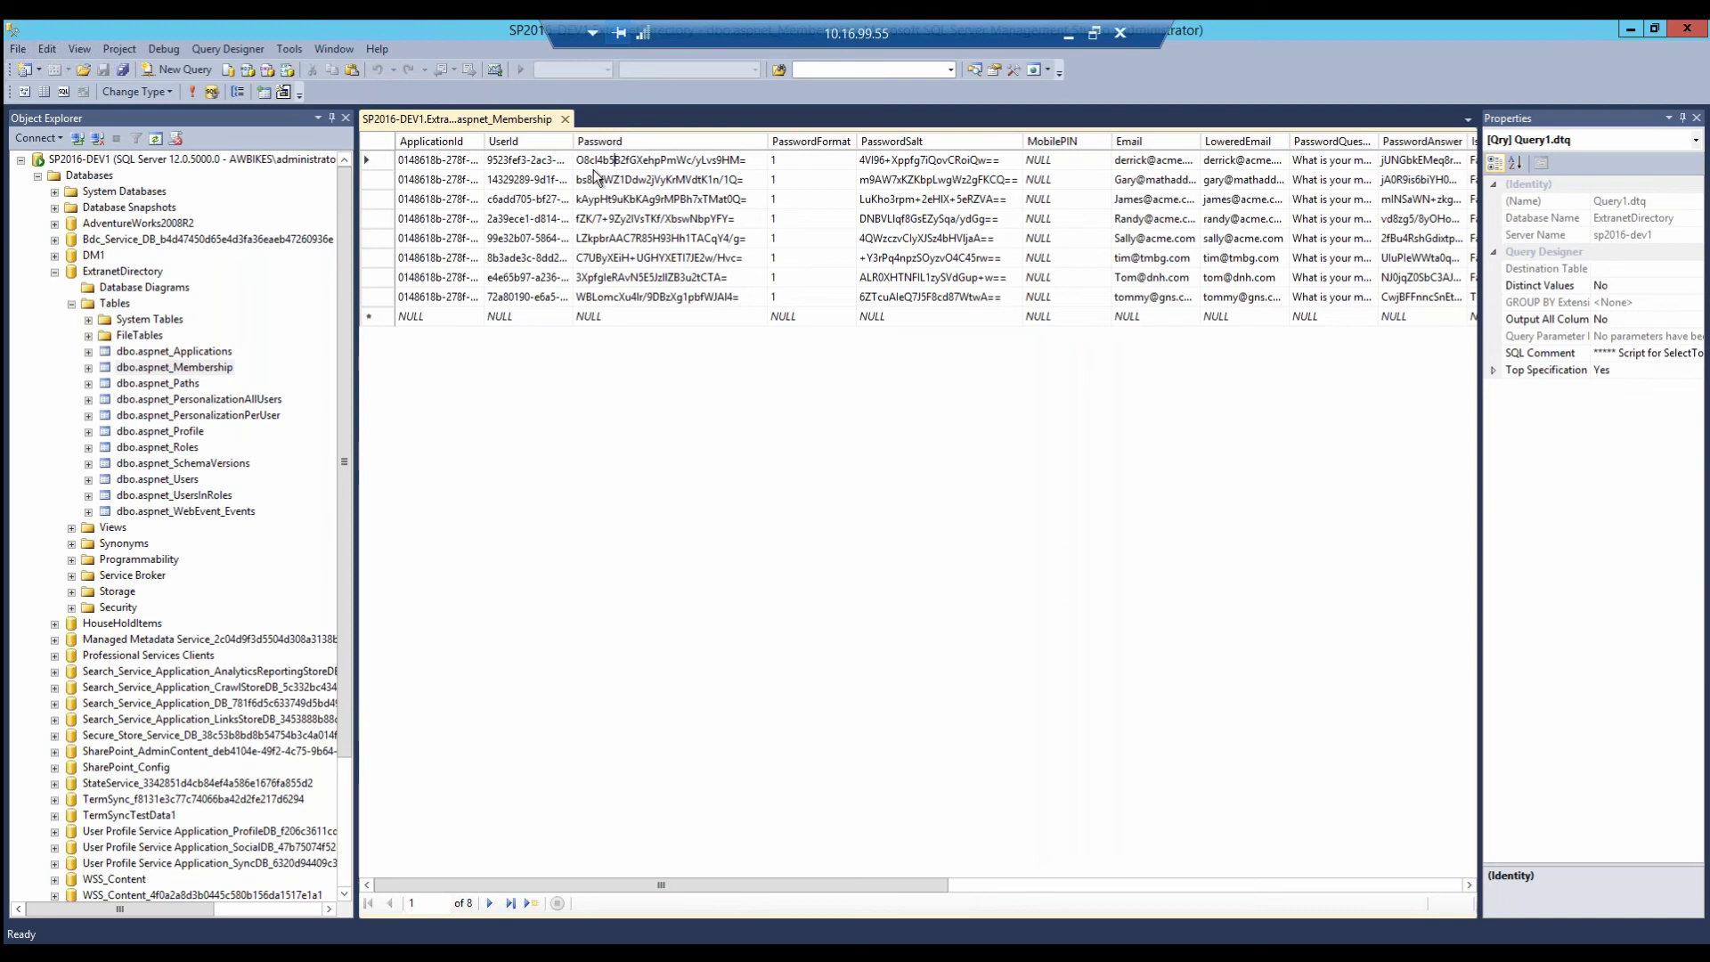
drag(577, 161, 740, 162)
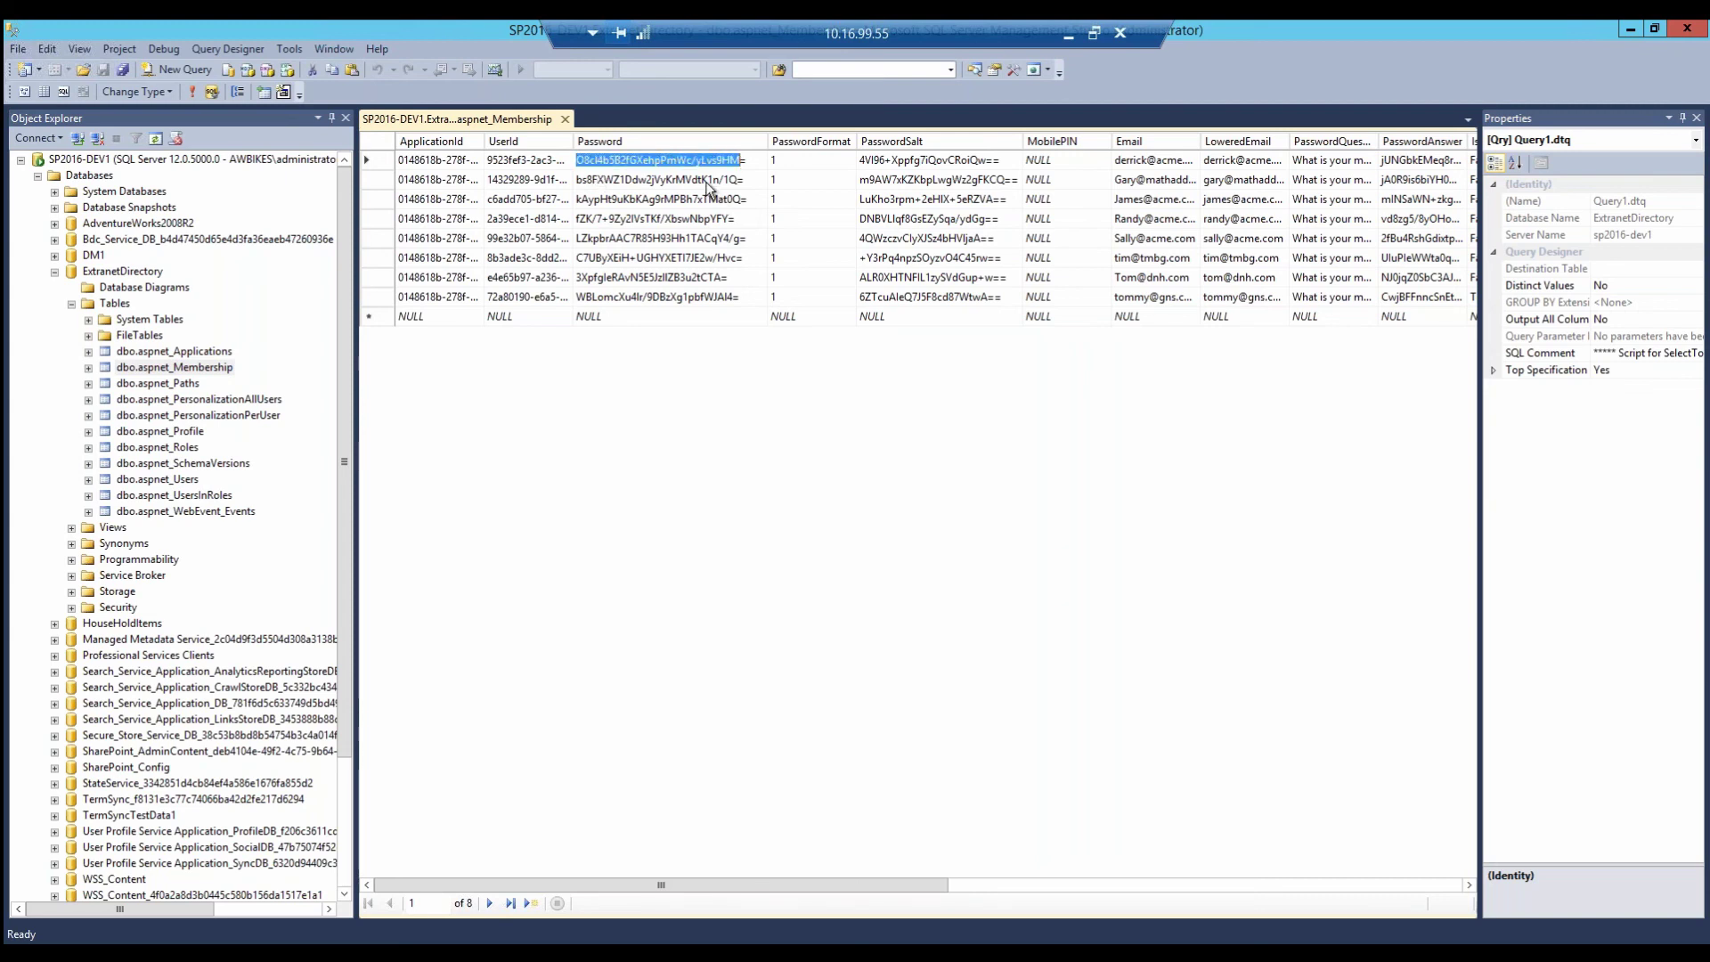